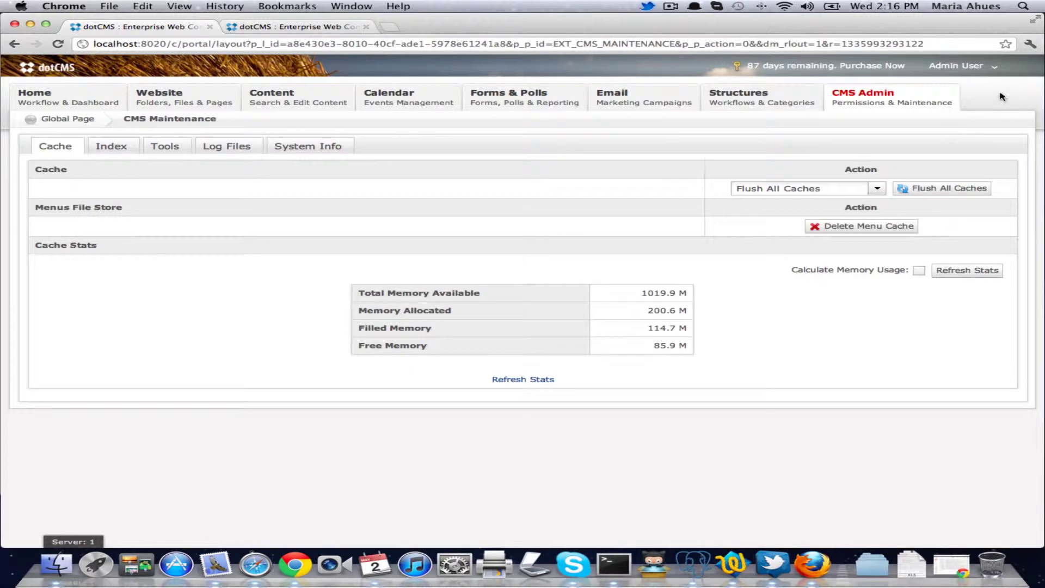
# Reload CMS Maintenance and highlight the Total Memory Available and 119.1 M filled memory figures.
pyautogui.moveTo(886, 102)
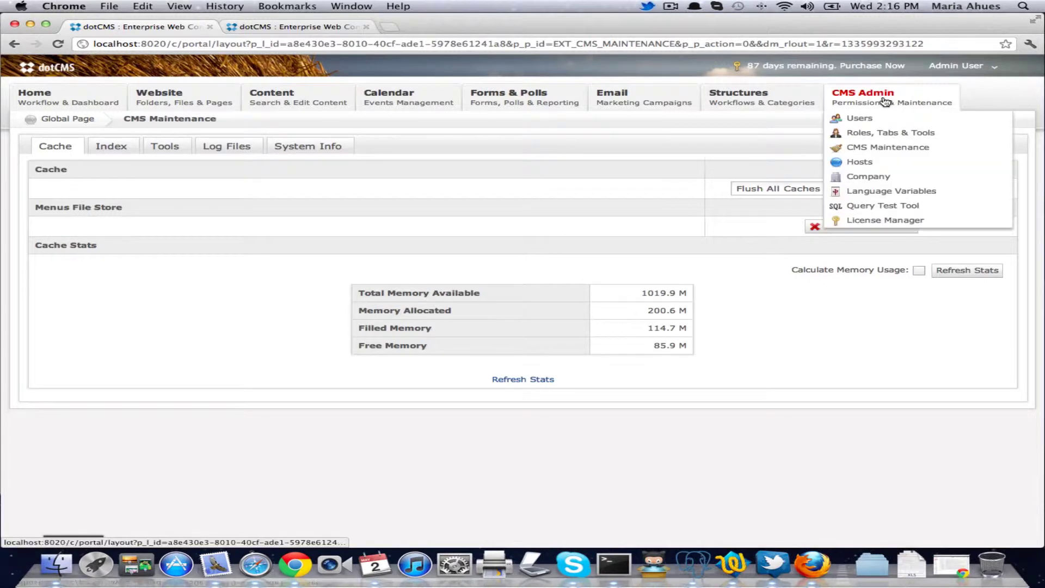
pyautogui.click(877, 147)
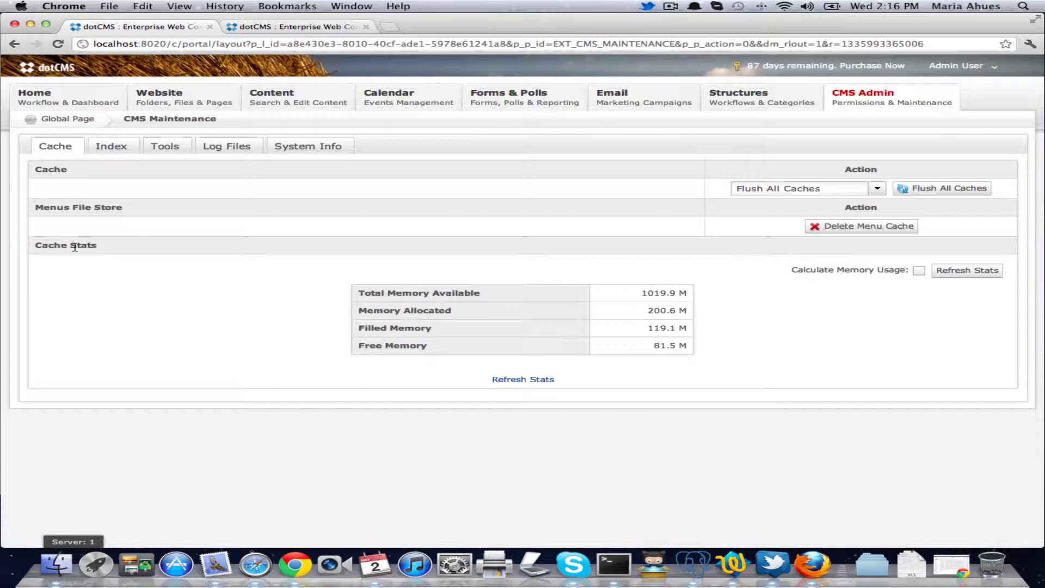
pyautogui.moveTo(354, 294); pyautogui.dragTo(485, 295)
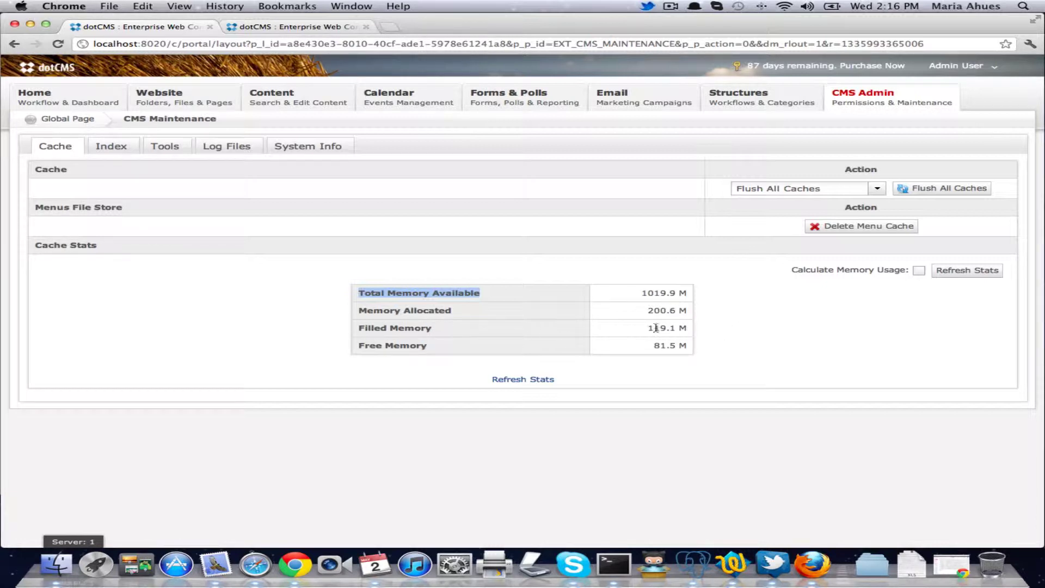
pyautogui.moveTo(647, 328); pyautogui.dragTo(692, 329)
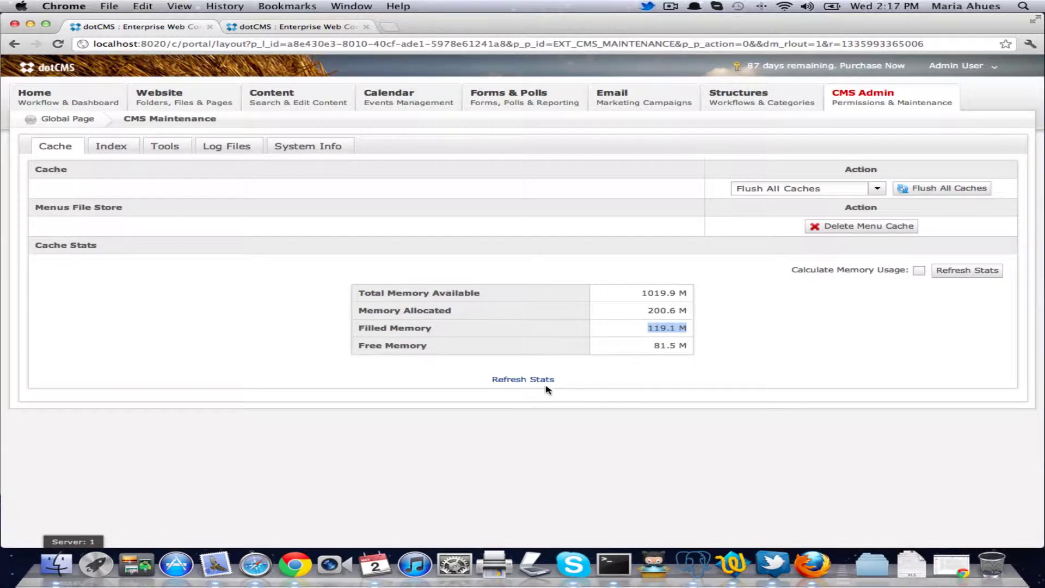
pyautogui.click(526, 380)
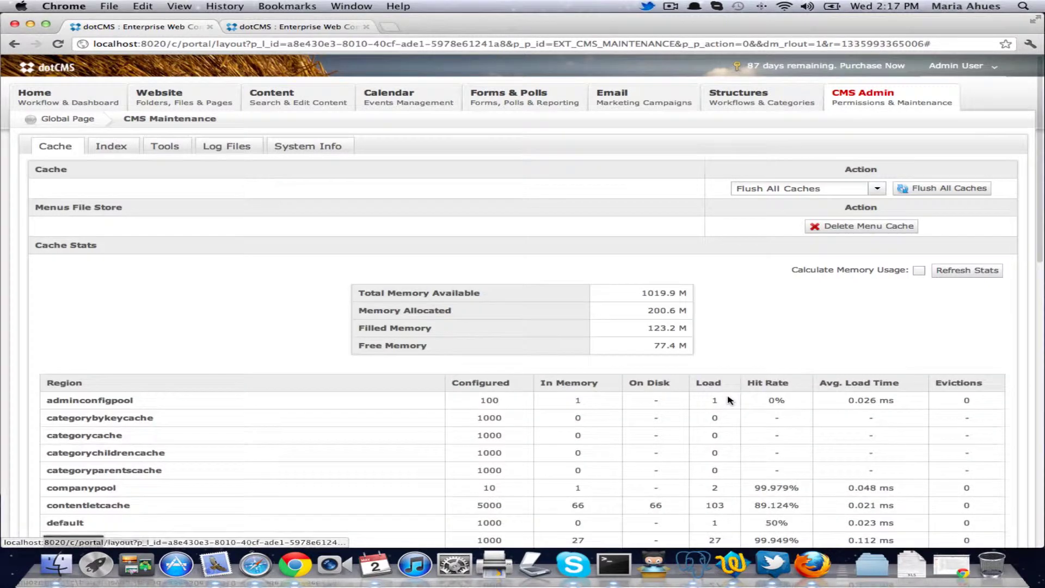
pyautogui.scroll(-5, 729, 401)
pyautogui.scroll(-1, 731, 401)
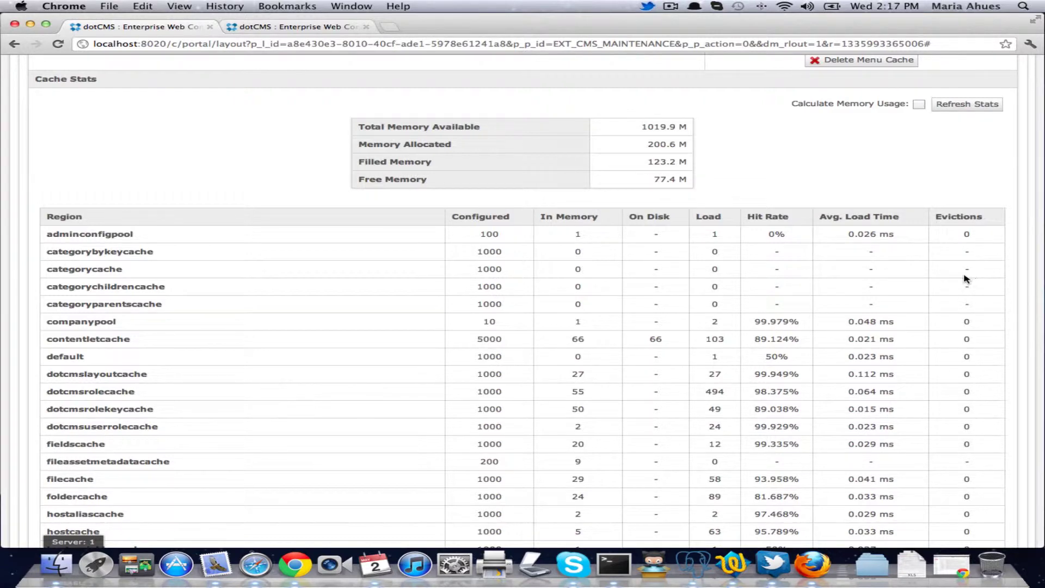
pyautogui.scroll(-1, 965, 278)
pyautogui.scroll(-2, 965, 279)
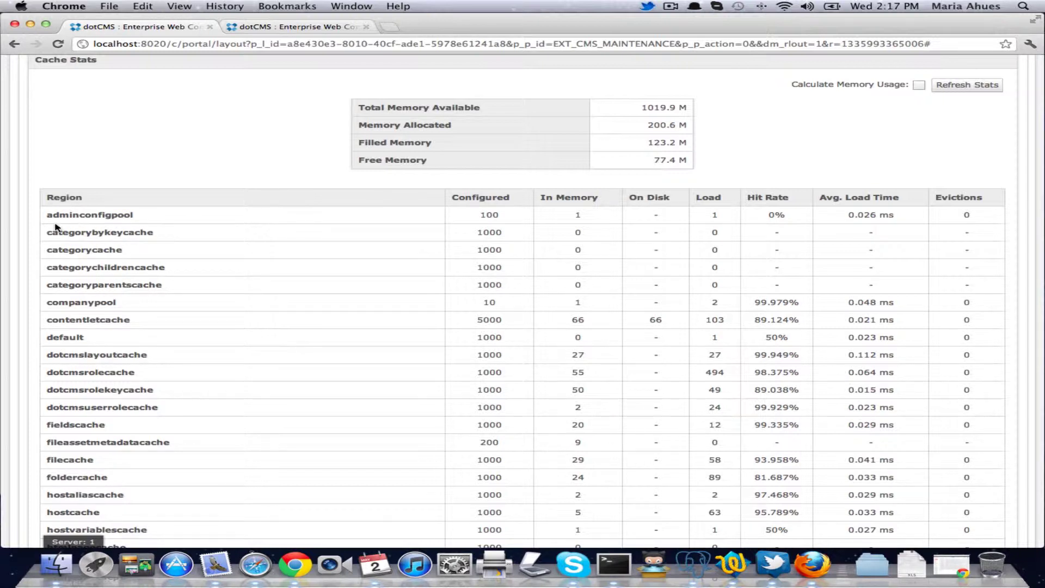
pyautogui.moveTo(46, 214); pyautogui.dragTo(135, 215)
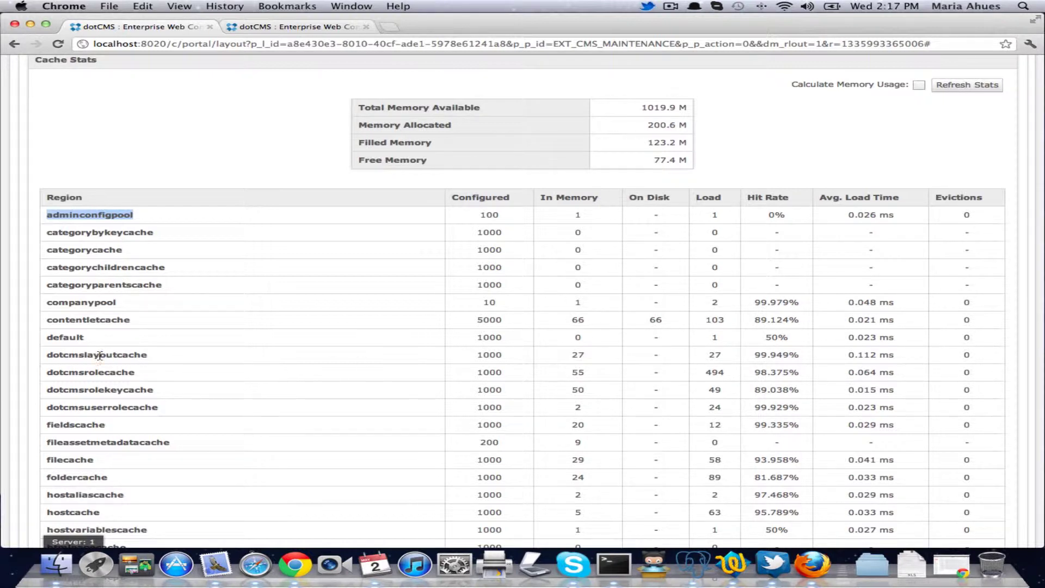
pyautogui.moveTo(100, 355); pyautogui.dragTo(568, 358)
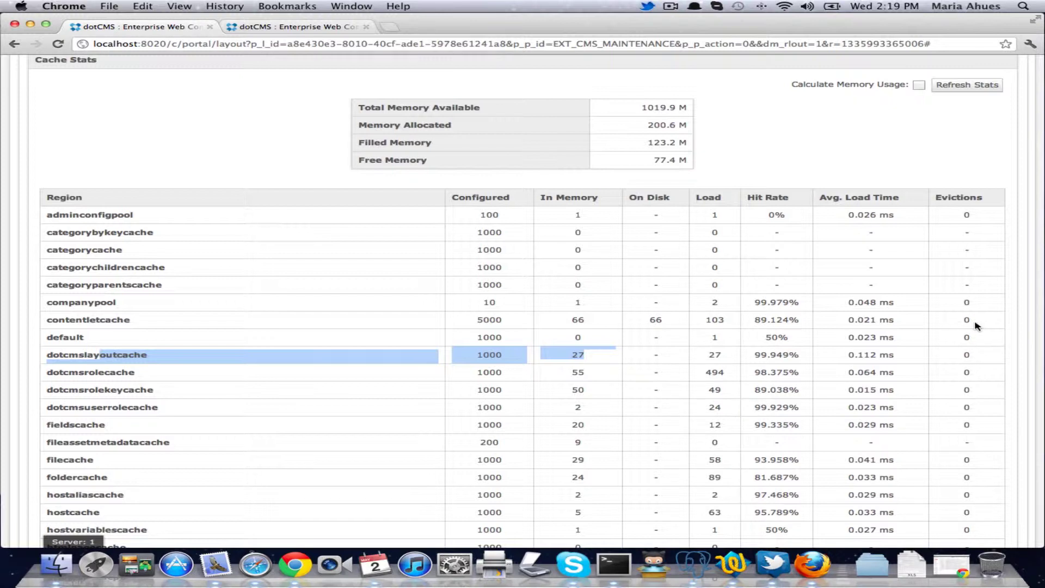
pyautogui.scroll(-5, 964, 340)
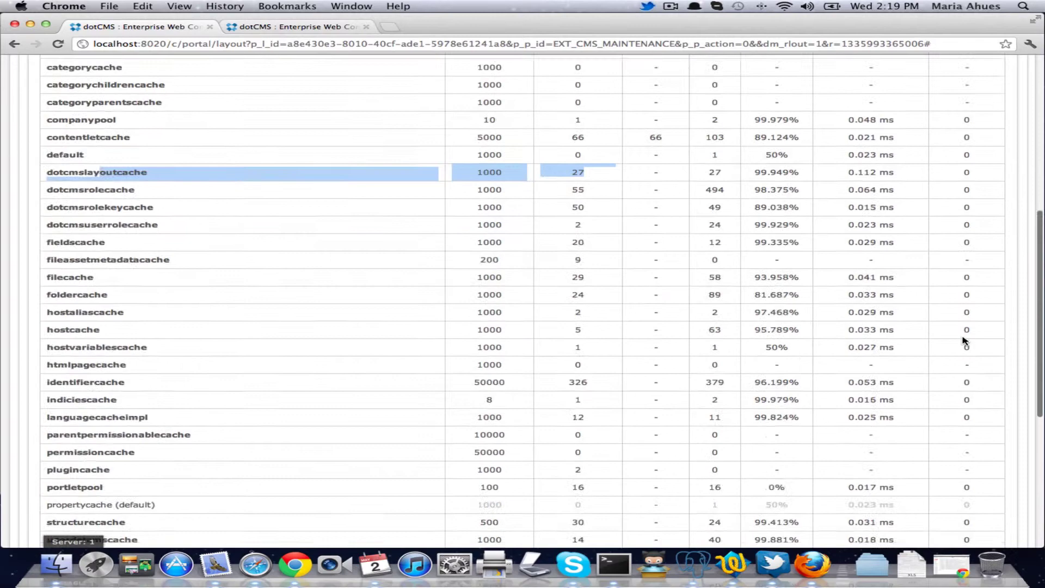
pyautogui.scroll(-4, 964, 340)
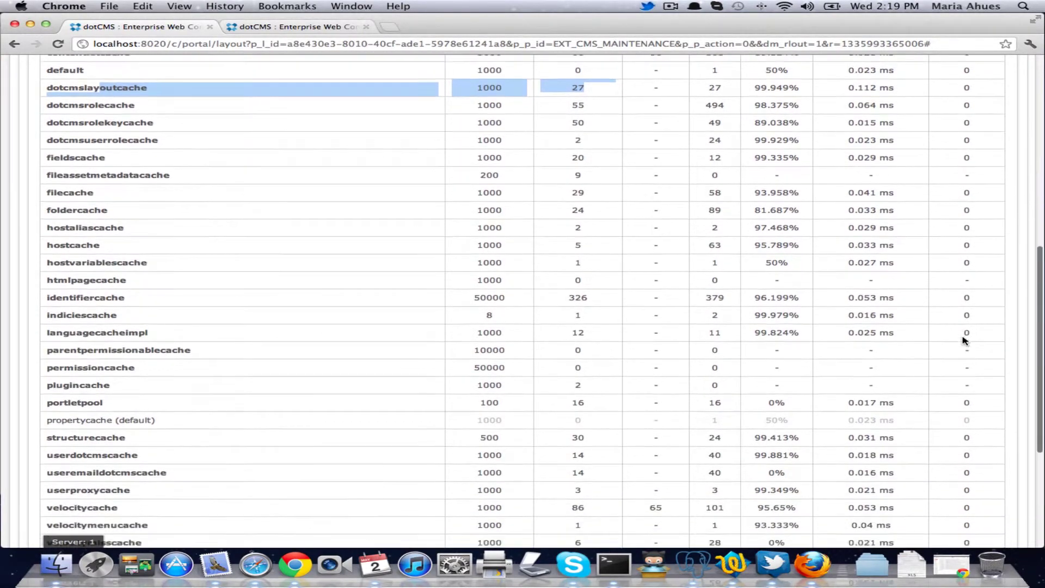
pyautogui.scroll(-3, 964, 340)
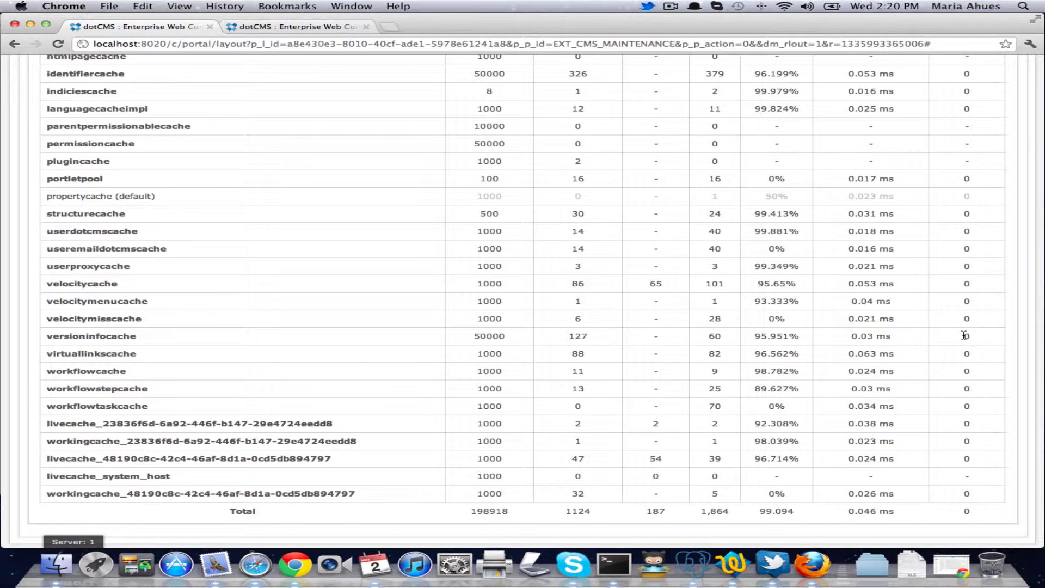
pyautogui.scroll(5, 964, 335)
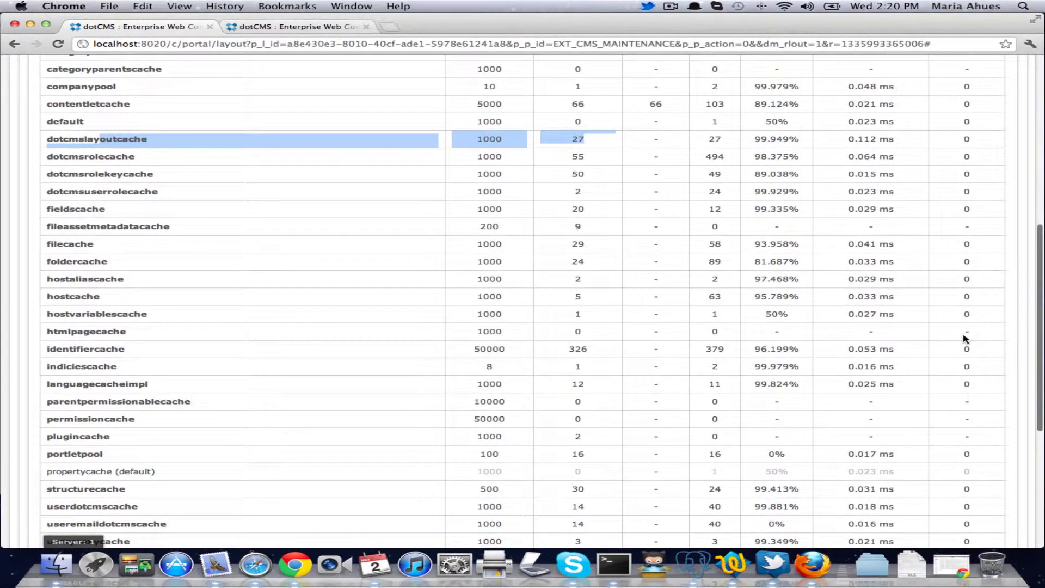
pyautogui.scroll(-6, 964, 337)
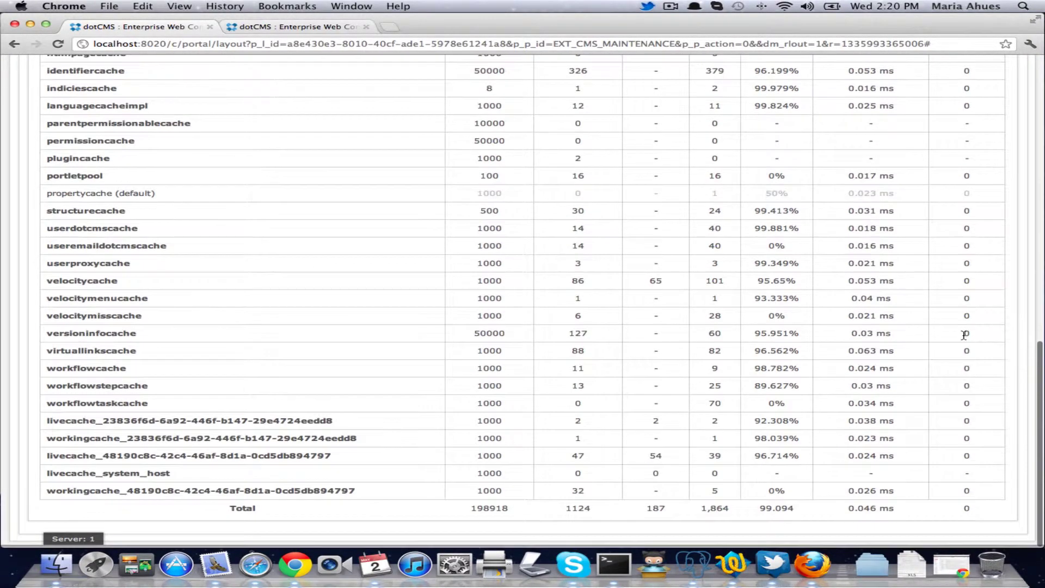
pyautogui.scroll(7, 964, 336)
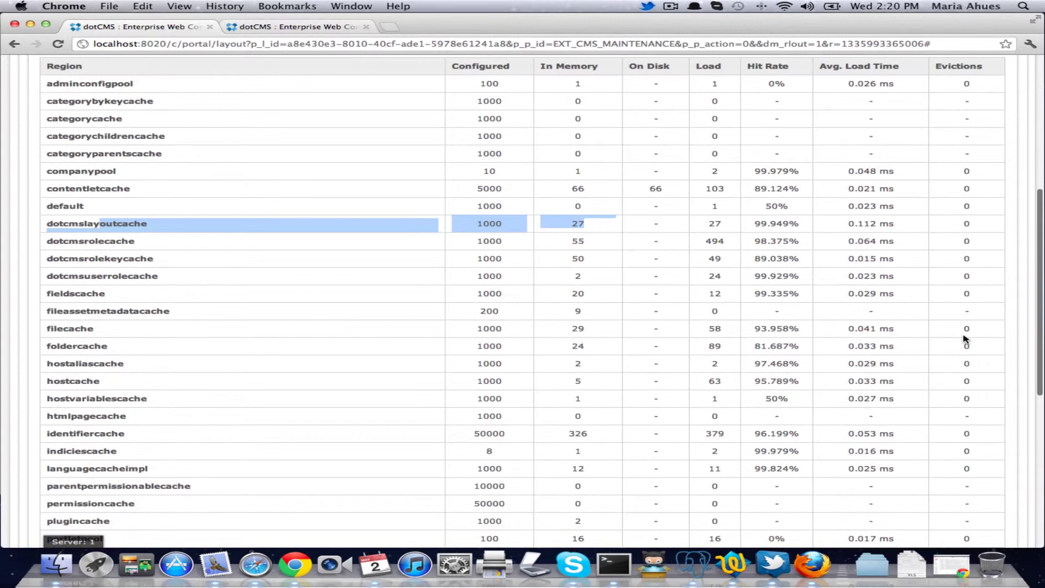
# Switch to the jfkmc.com site's cache statistics and zoom in on the Region table.
pyautogui.click(292, 28)
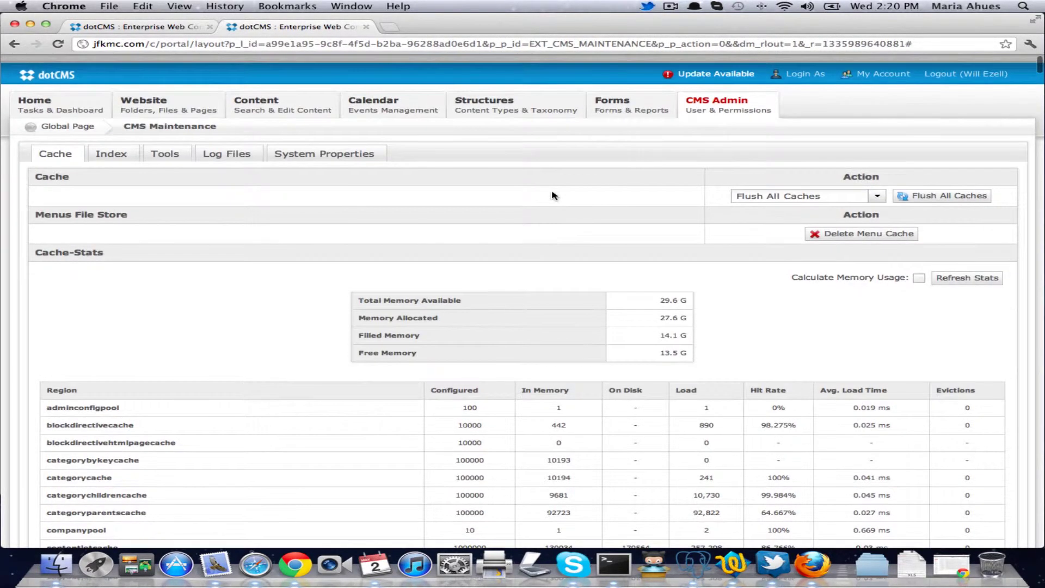
pyautogui.scroll(-1, 549, 191)
pyautogui.scroll(-8, 553, 195)
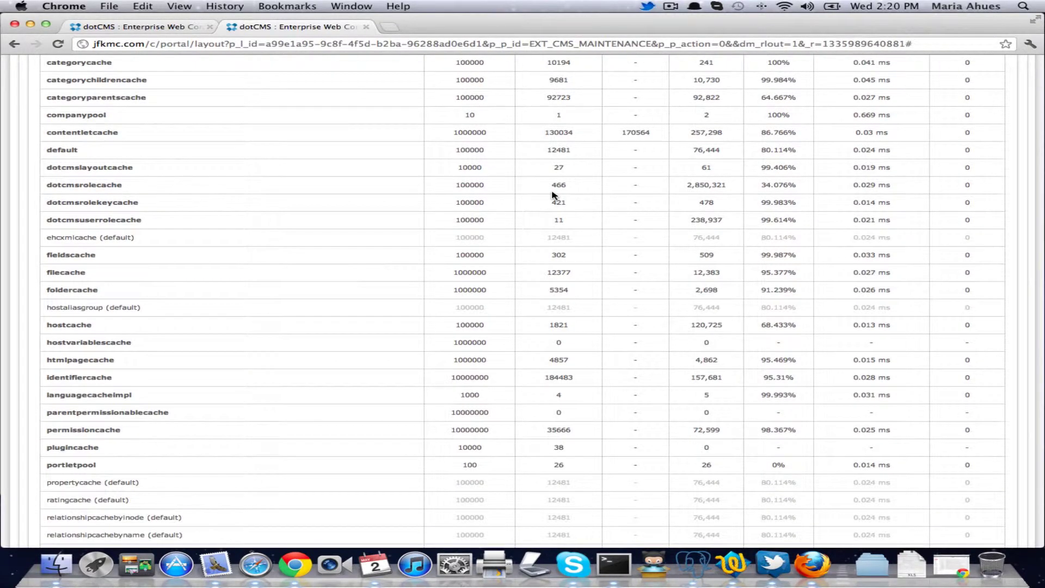
pyautogui.press('super+equal')
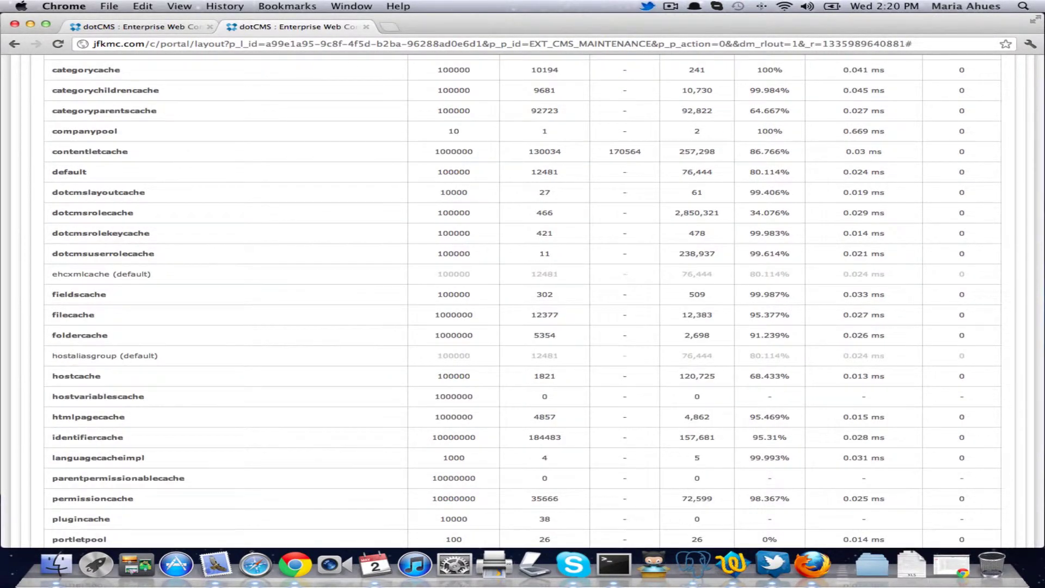
pyautogui.scroll(-10, 523, 318)
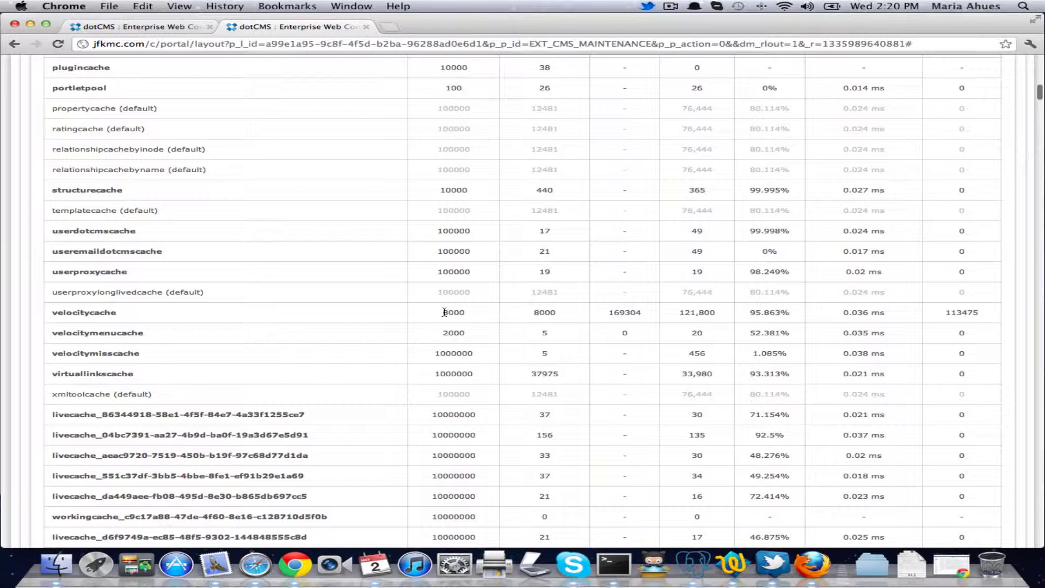
# Highlight velocitycache's configured size of 8000 and its 113475 evictions, then scan the table.
pyautogui.moveTo(441, 312); pyautogui.dragTo(472, 312)
pyautogui.moveTo(986, 315); pyautogui.dragTo(939, 312)
pyautogui.scroll(10, 691, 314)
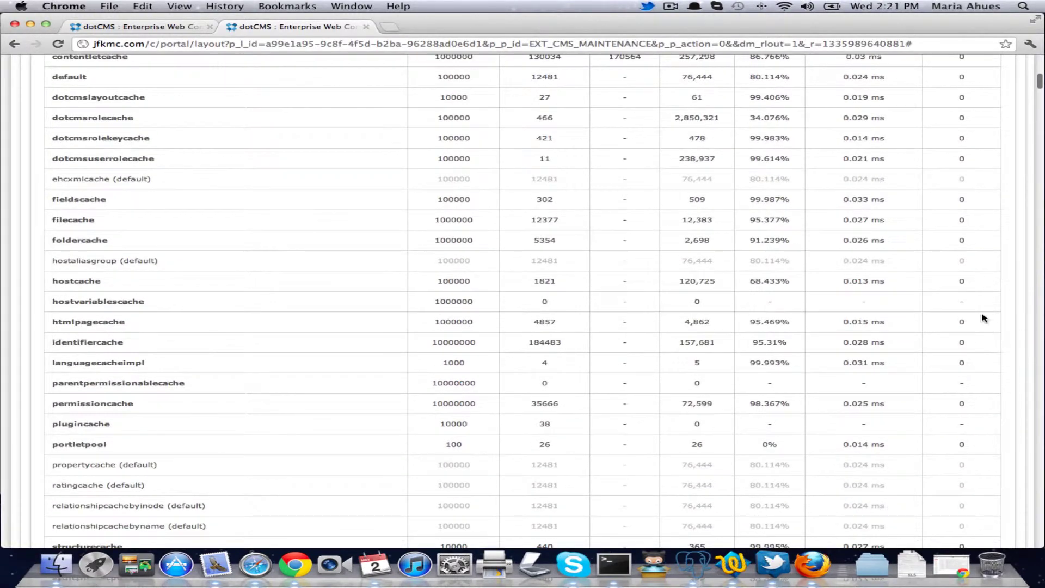
pyautogui.scroll(6, 974, 297)
pyautogui.scroll(-20, 975, 297)
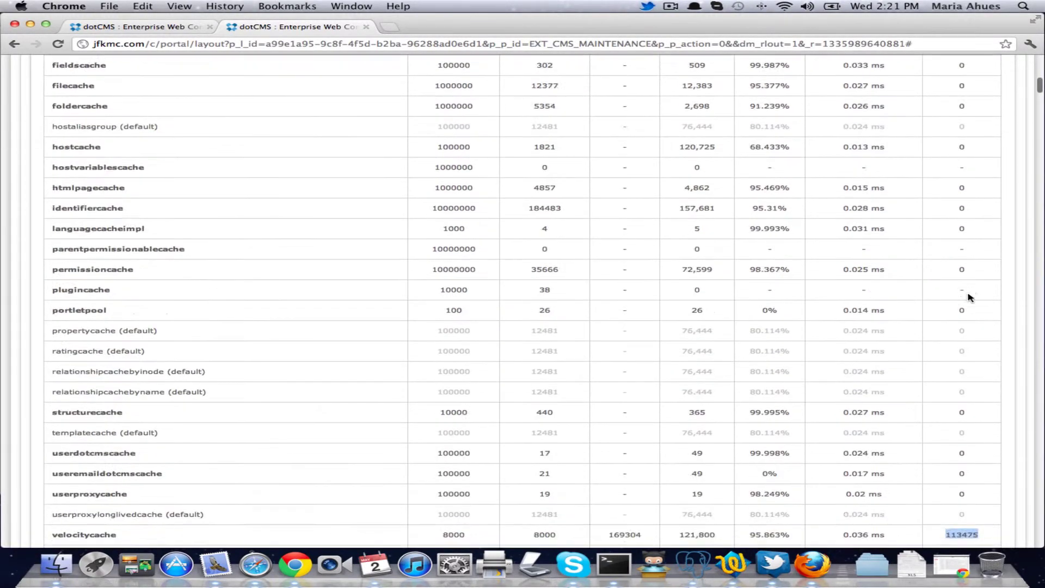
pyautogui.scroll(-10, 969, 297)
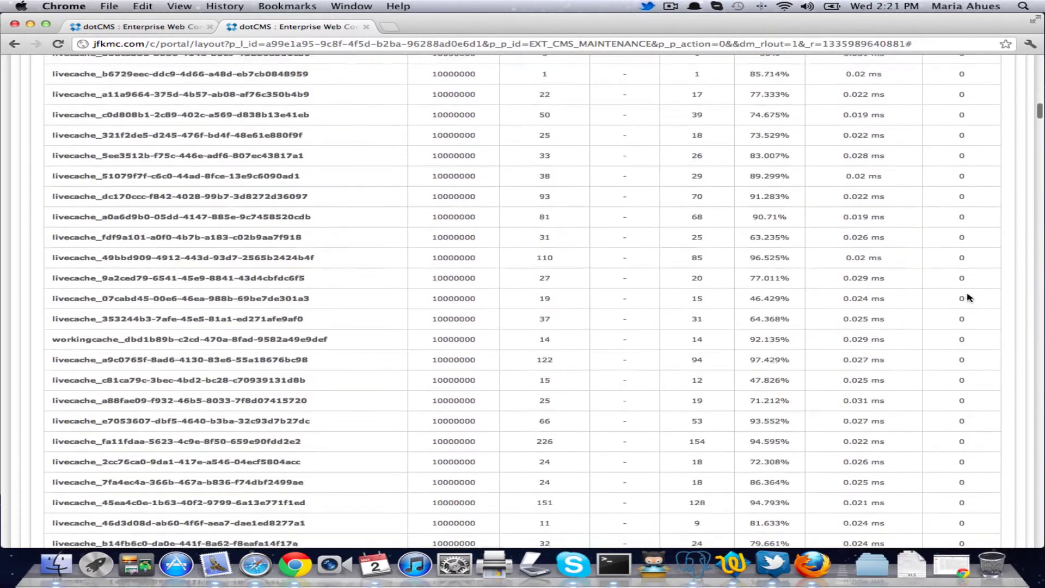
pyautogui.scroll(15, 968, 297)
pyautogui.scroll(10, 968, 297)
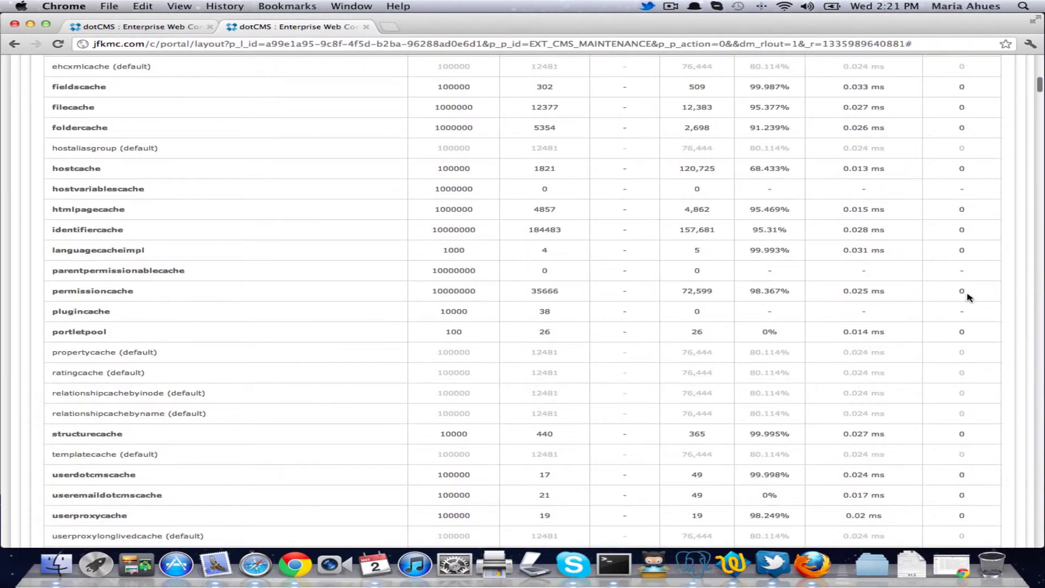
pyautogui.scroll(6, 968, 298)
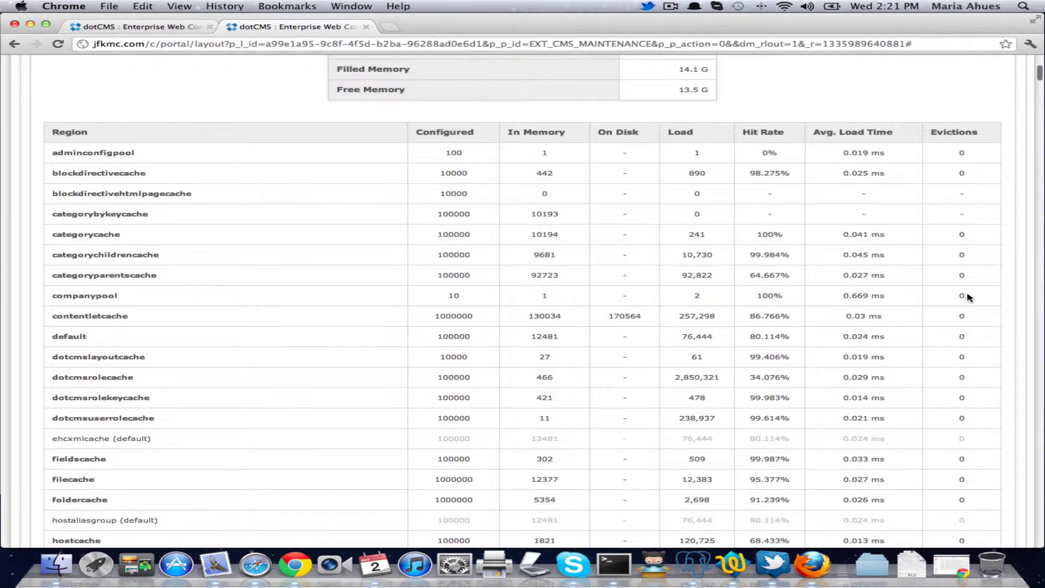
pyautogui.scroll(-4, 969, 298)
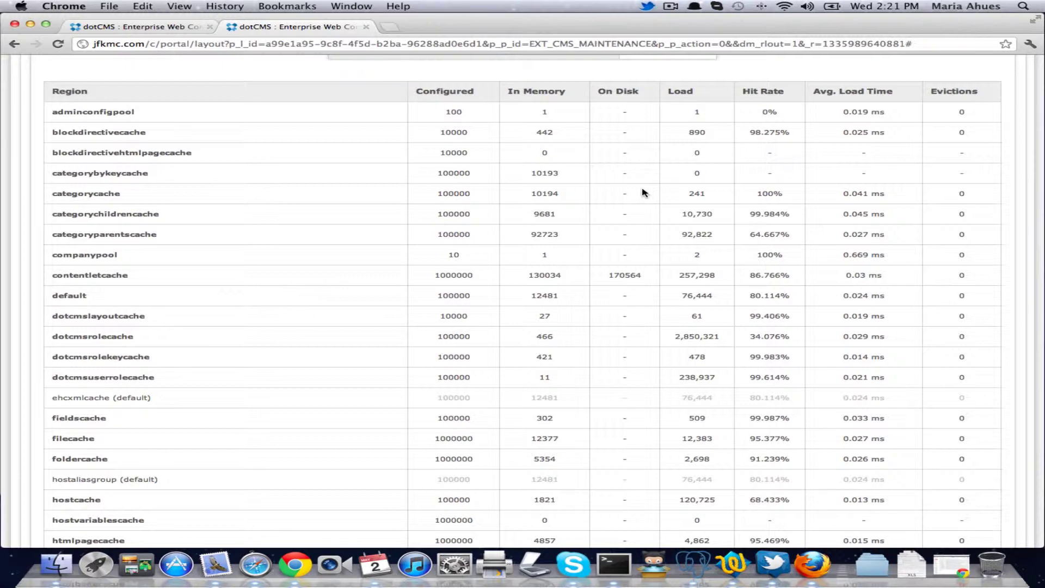
pyautogui.click(153, 33)
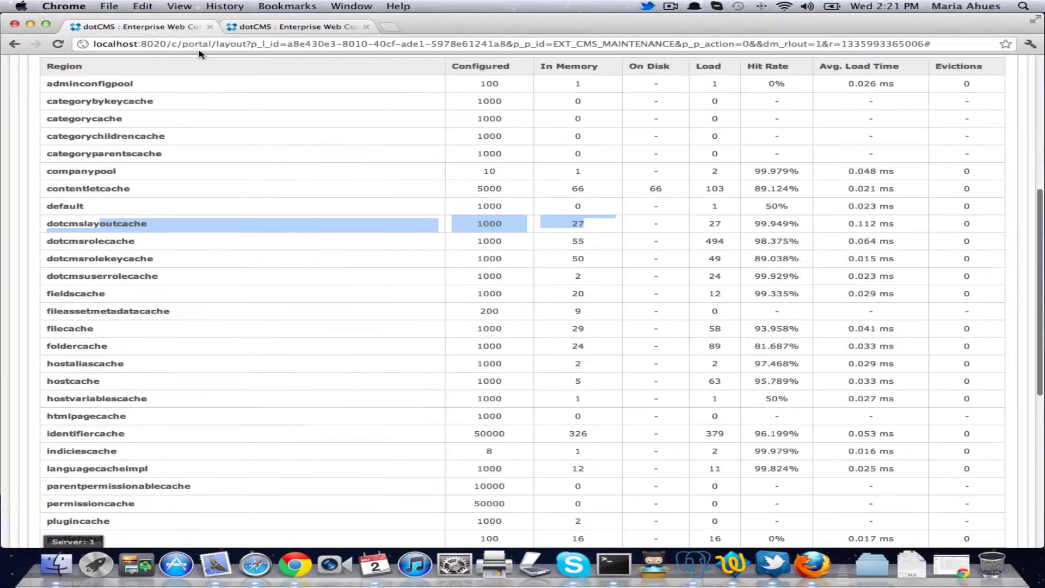
pyautogui.scroll(5, 780, 272)
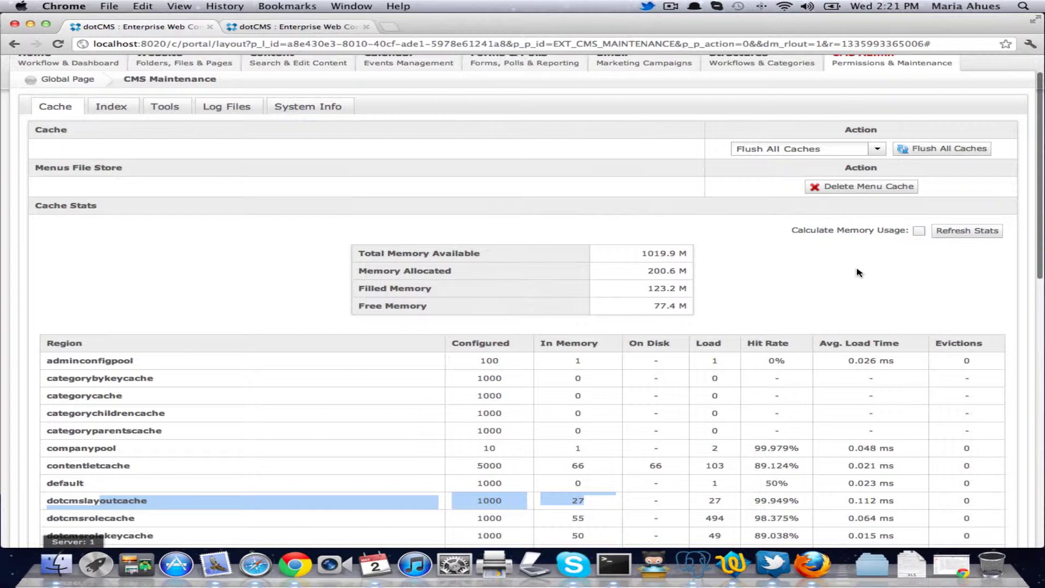
pyautogui.click(918, 231)
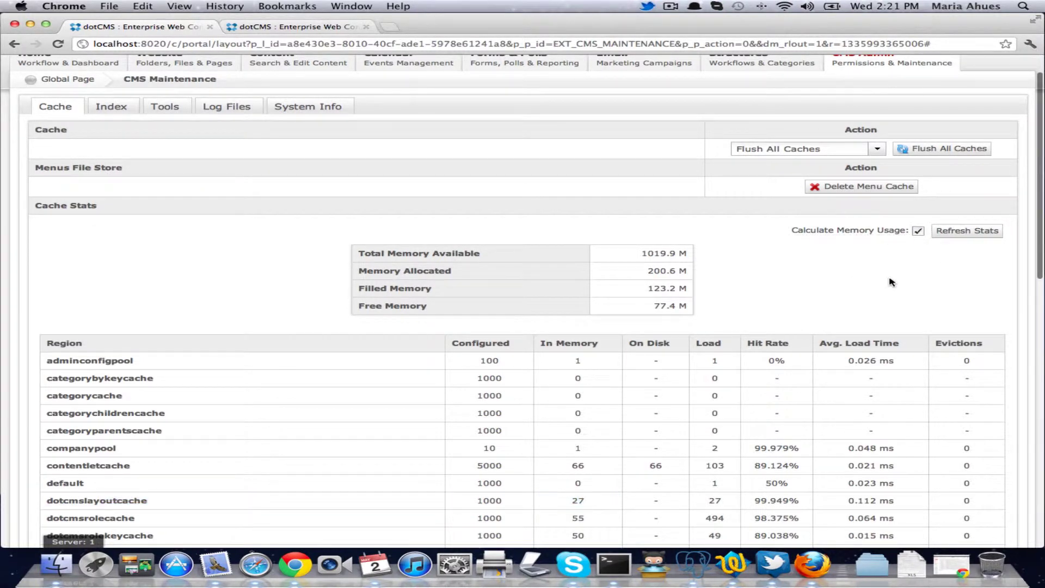
pyautogui.click(962, 233)
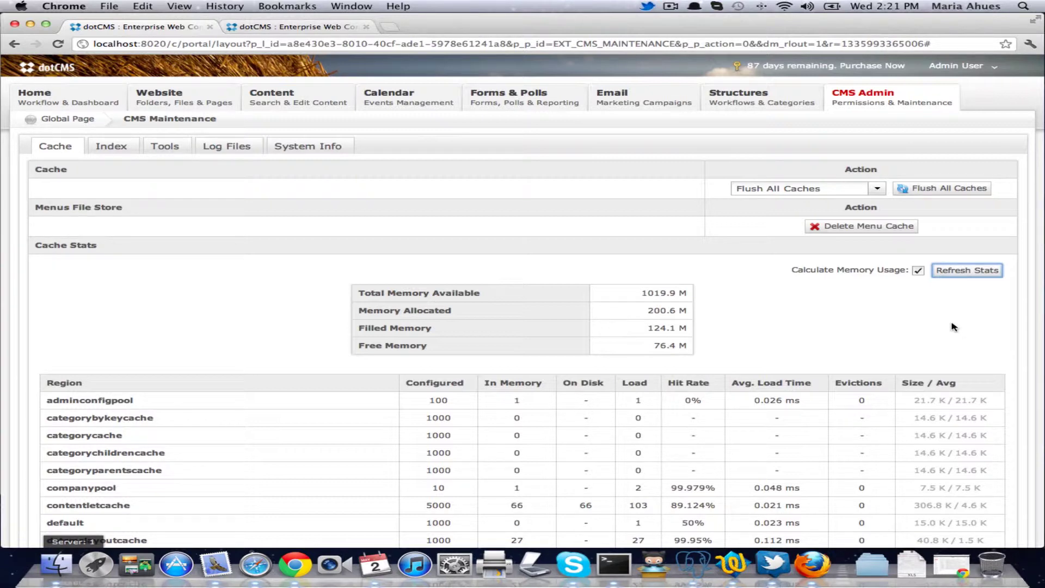
pyautogui.scroll(-5, 954, 327)
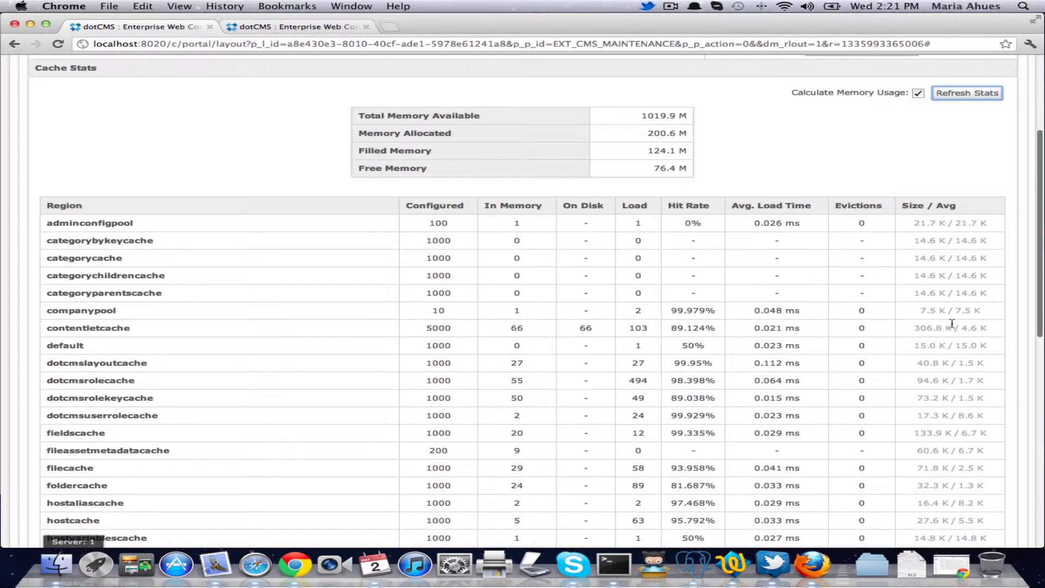
pyautogui.scroll(-1, 952, 324)
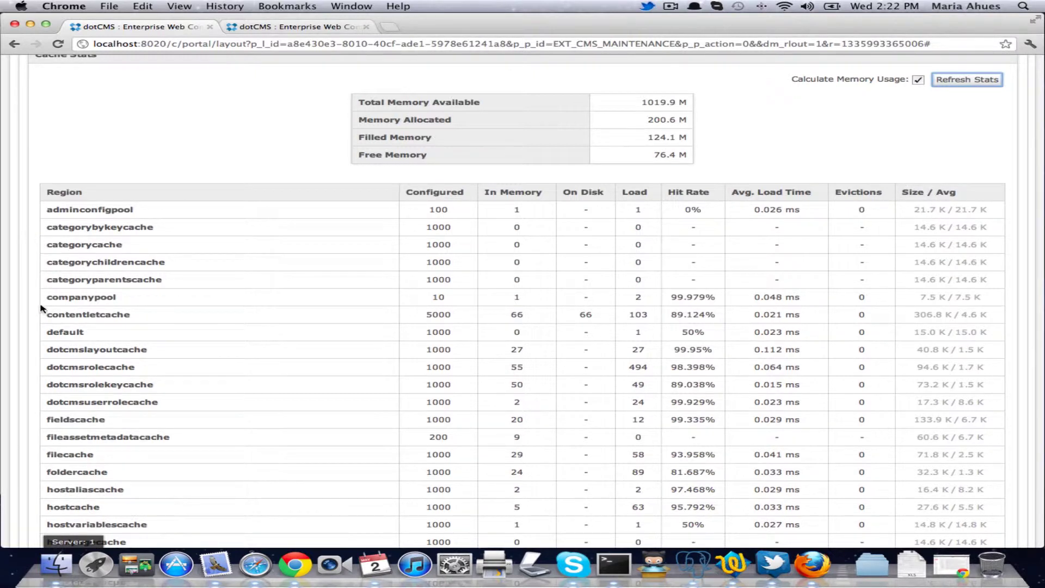
pyautogui.moveTo(53, 315); pyautogui.dragTo(955, 318)
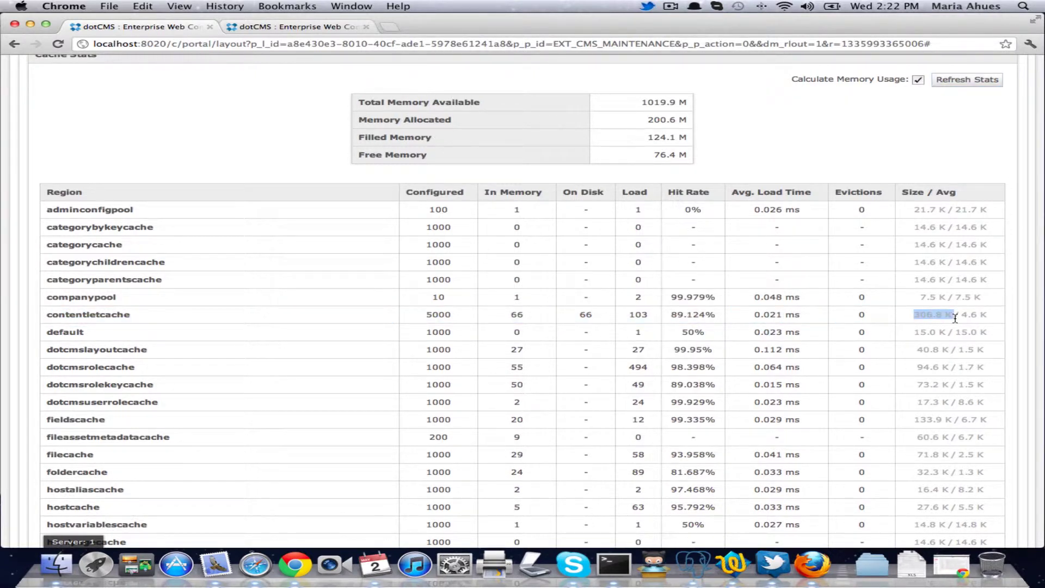
pyautogui.moveTo(991, 318); pyautogui.dragTo(961, 317)
pyautogui.scroll(-10, 670, 352)
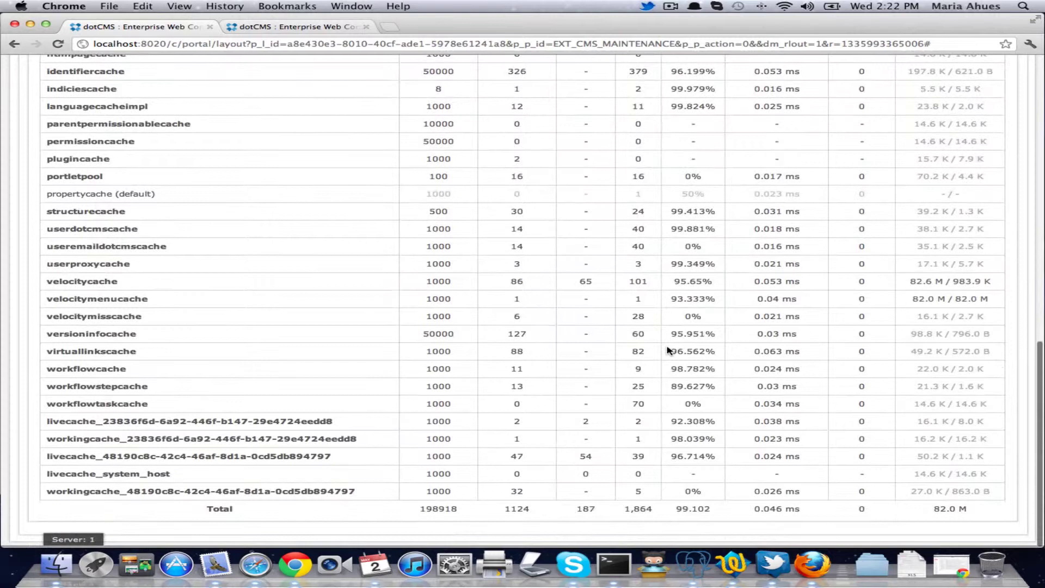
pyautogui.moveTo(48, 281); pyautogui.dragTo(918, 284)
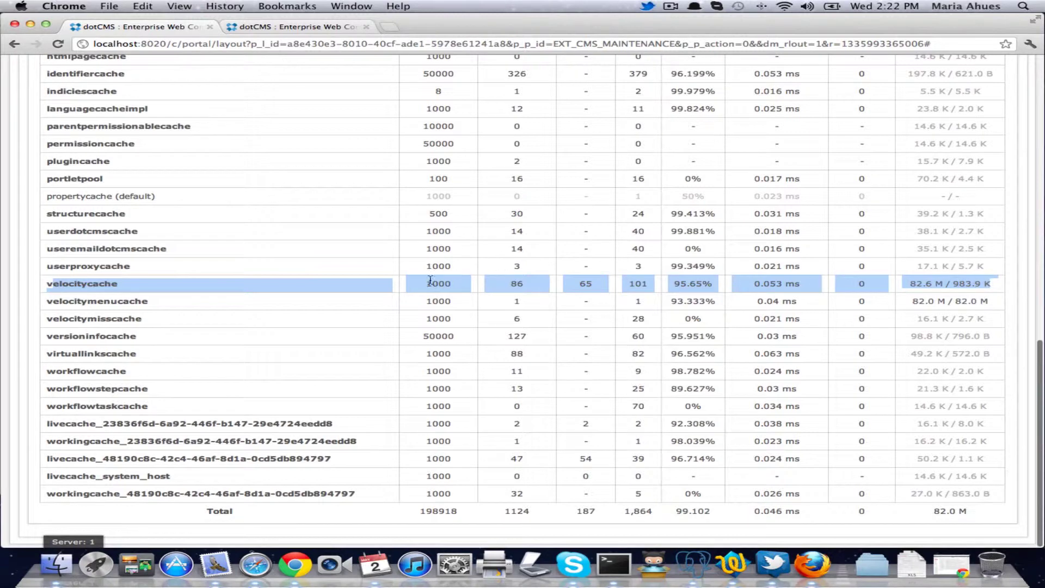
pyautogui.click(599, 291)
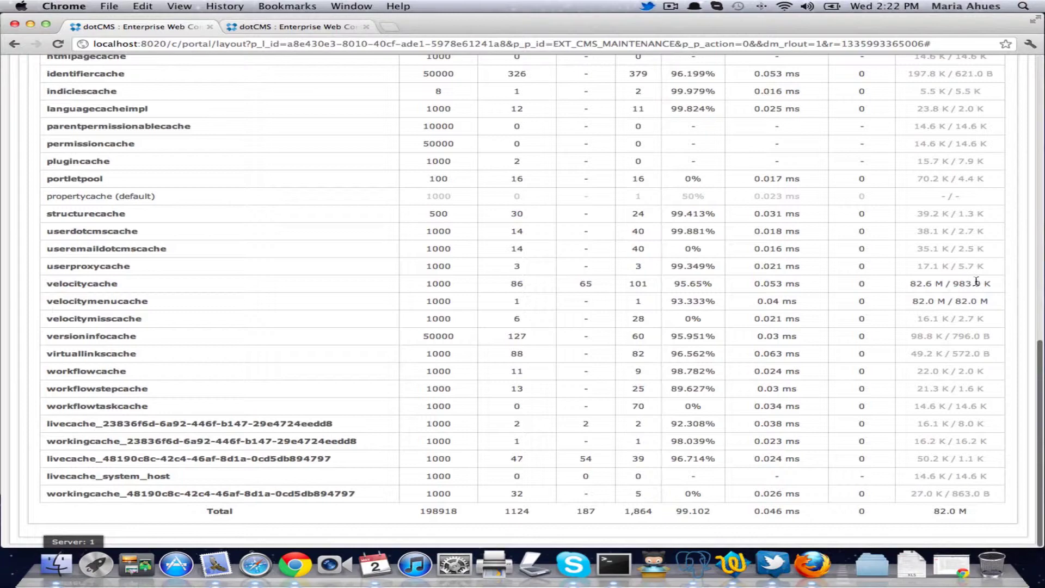
pyautogui.scroll(5, 479, 298)
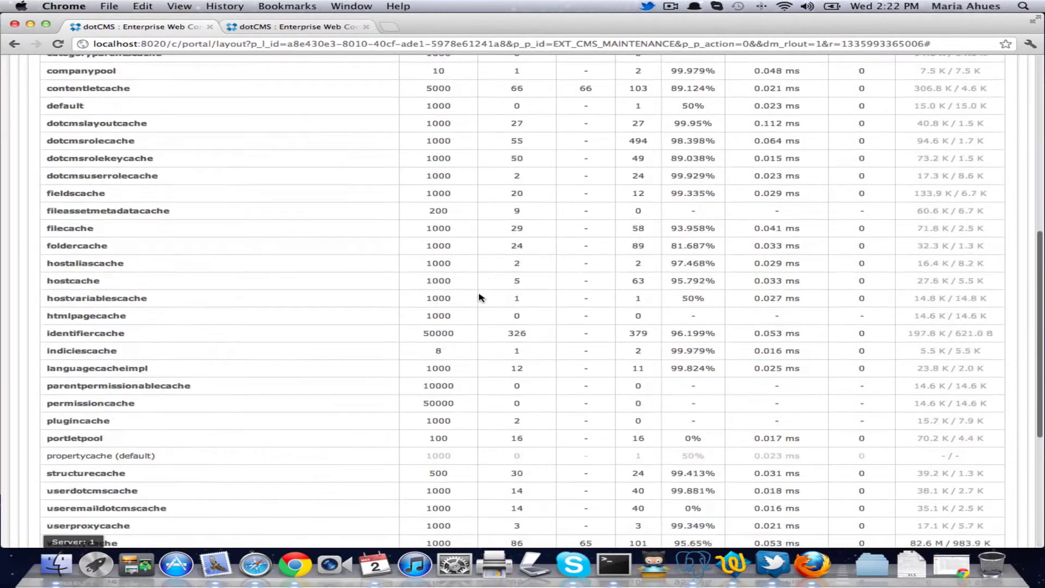
pyautogui.scroll(6, 479, 298)
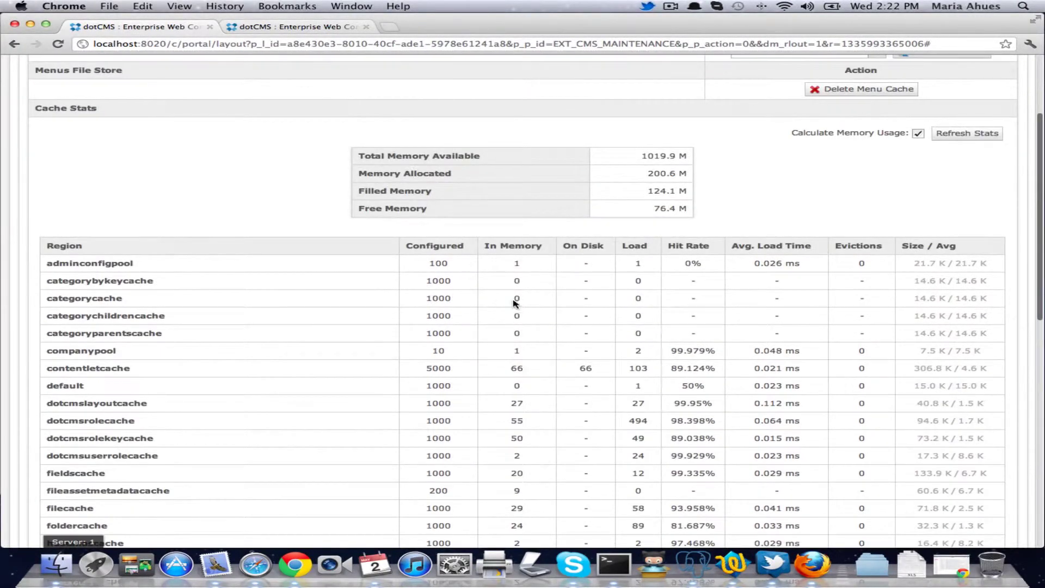
pyautogui.scroll(1, 518, 302)
pyautogui.scroll(-2, 523, 301)
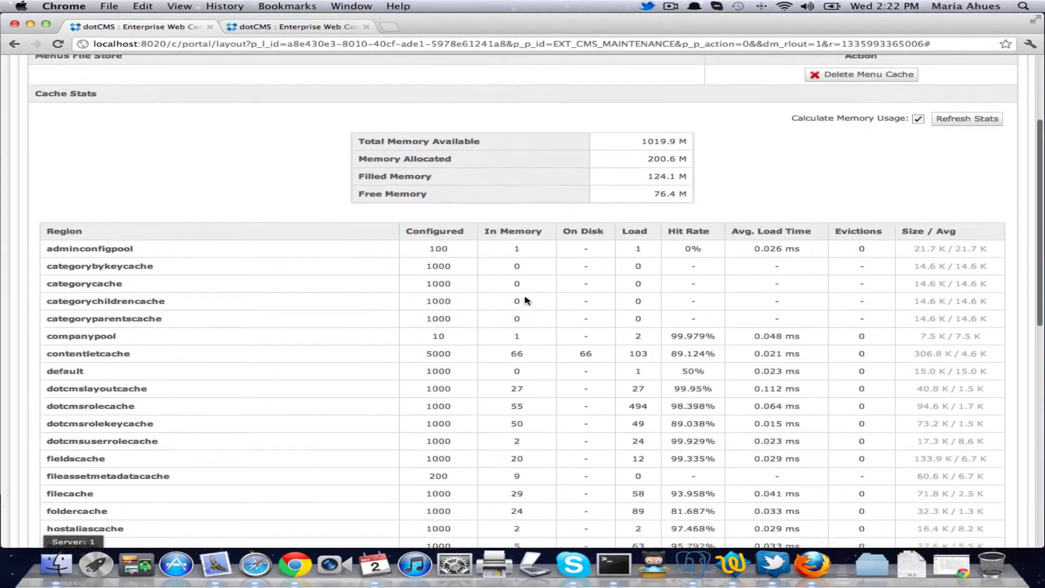
pyautogui.scroll(-1, 526, 300)
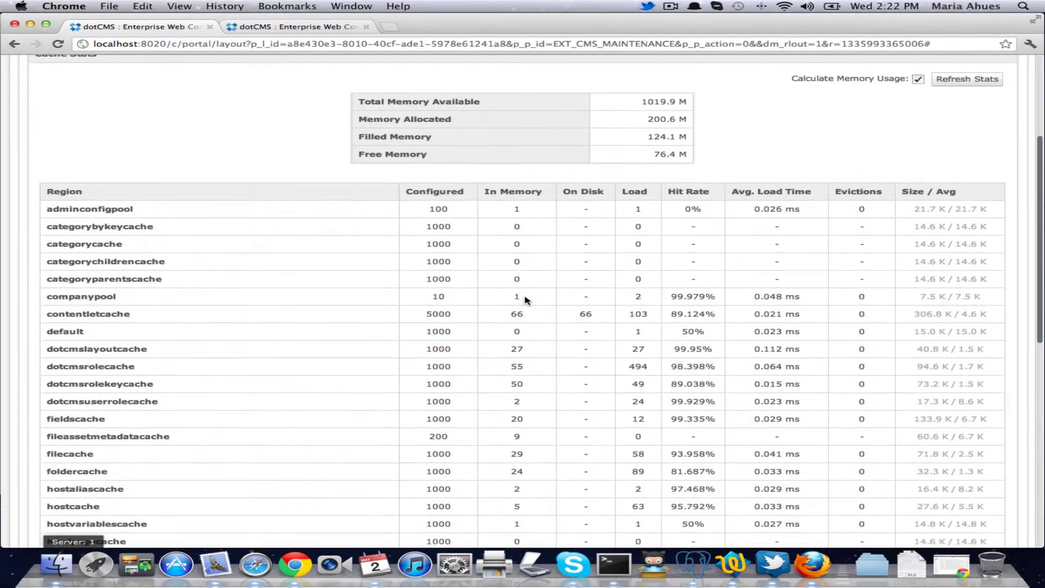
pyautogui.scroll(1, 526, 300)
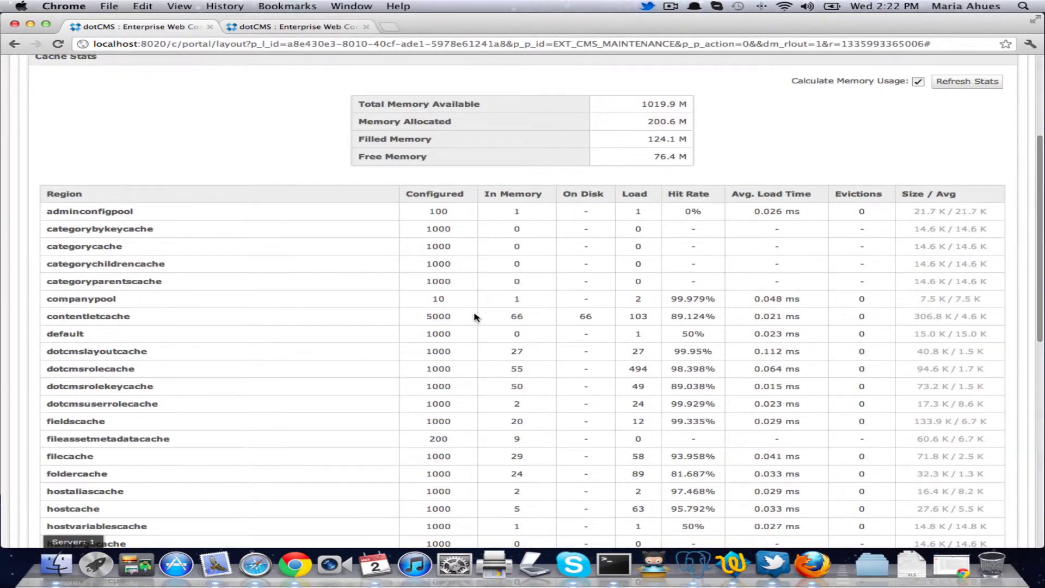
pyautogui.scroll(1, 474, 318)
# Flush the Contentlet cache and refresh stats, leaving contentletcache at 1 entry in memory.
pyautogui.scroll(4, 475, 319)
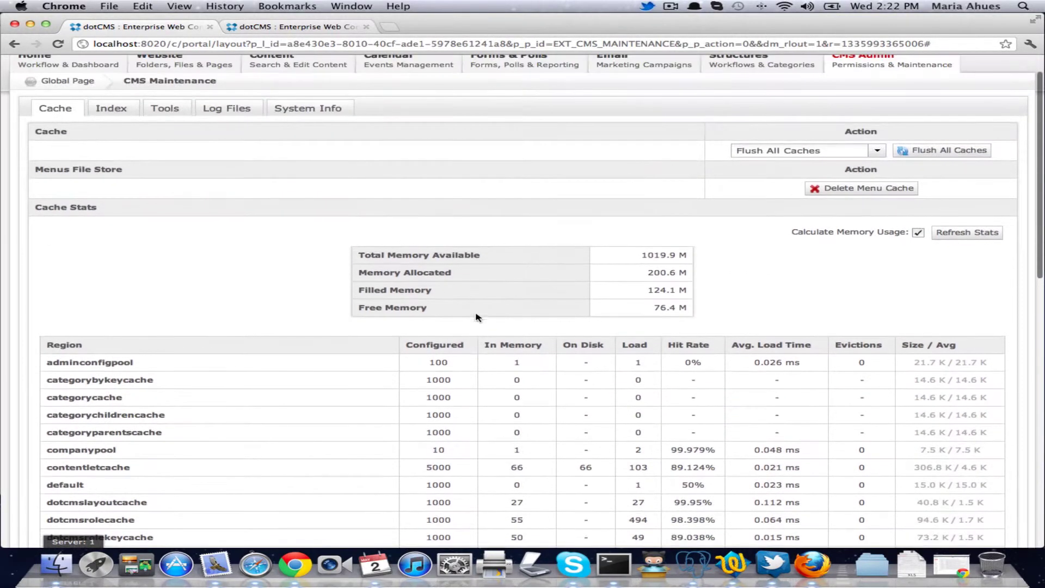
pyautogui.click(877, 150)
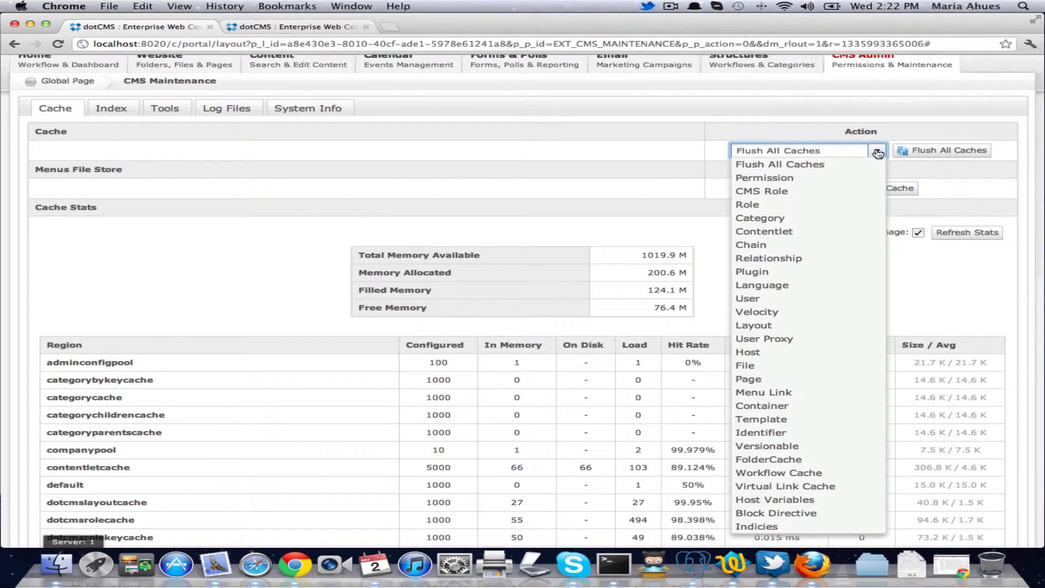
pyautogui.click(763, 233)
pyautogui.moveTo(69, 467); pyautogui.dragTo(825, 474)
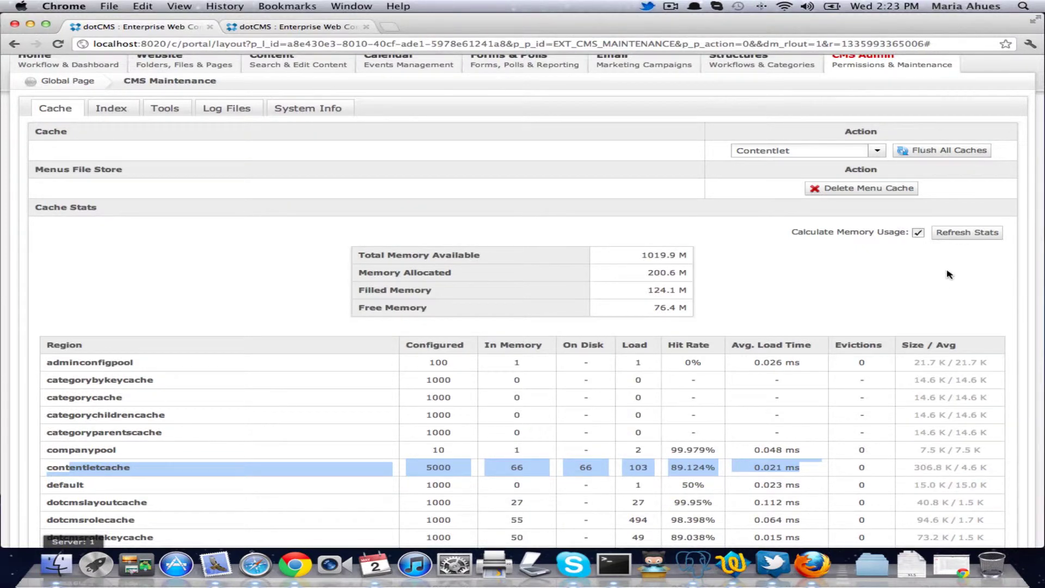
pyautogui.click(941, 153)
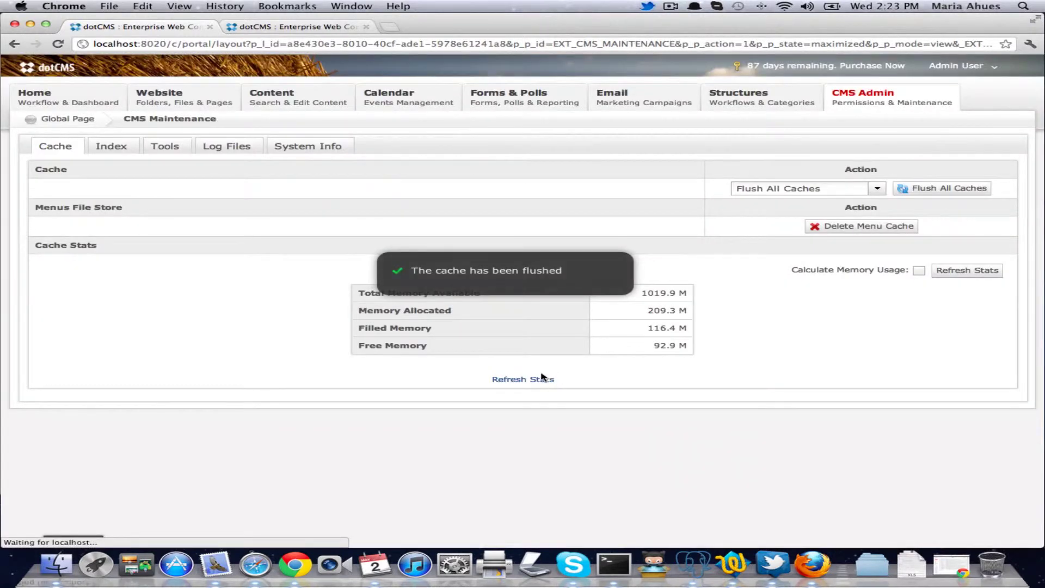
pyautogui.click(531, 380)
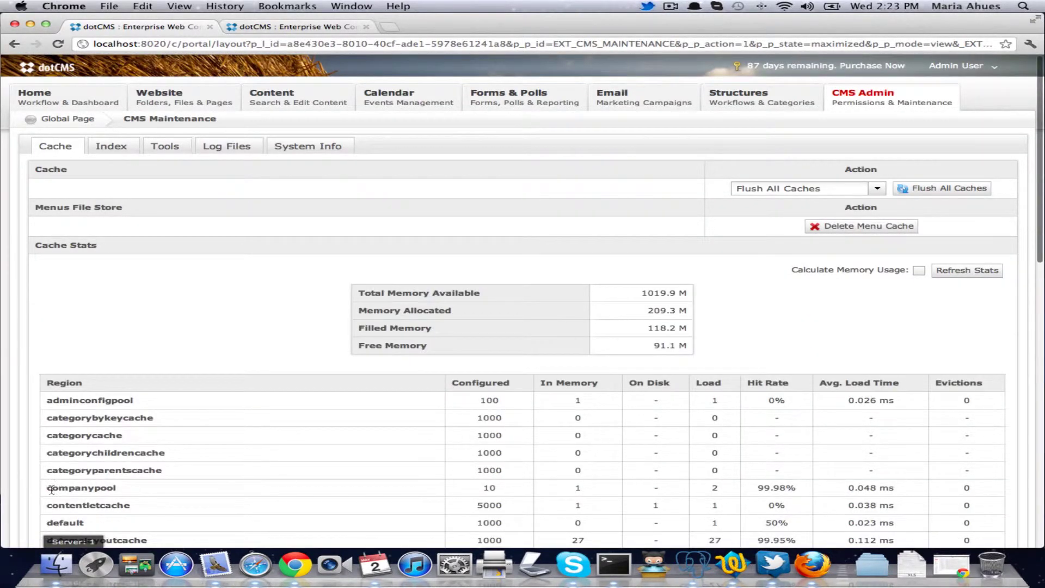
pyautogui.moveTo(44, 507); pyautogui.dragTo(822, 507)
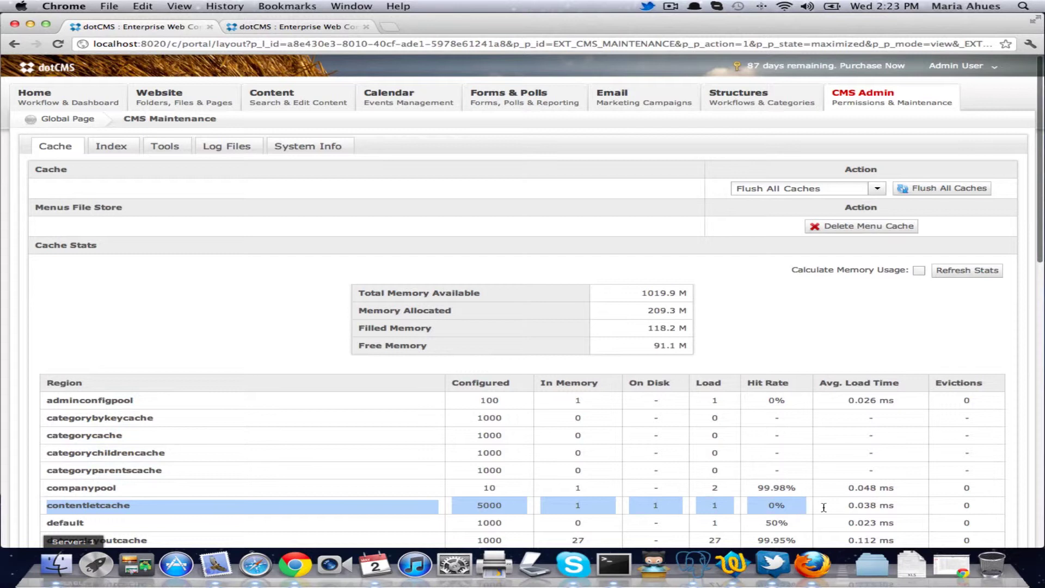
pyautogui.click(624, 567)
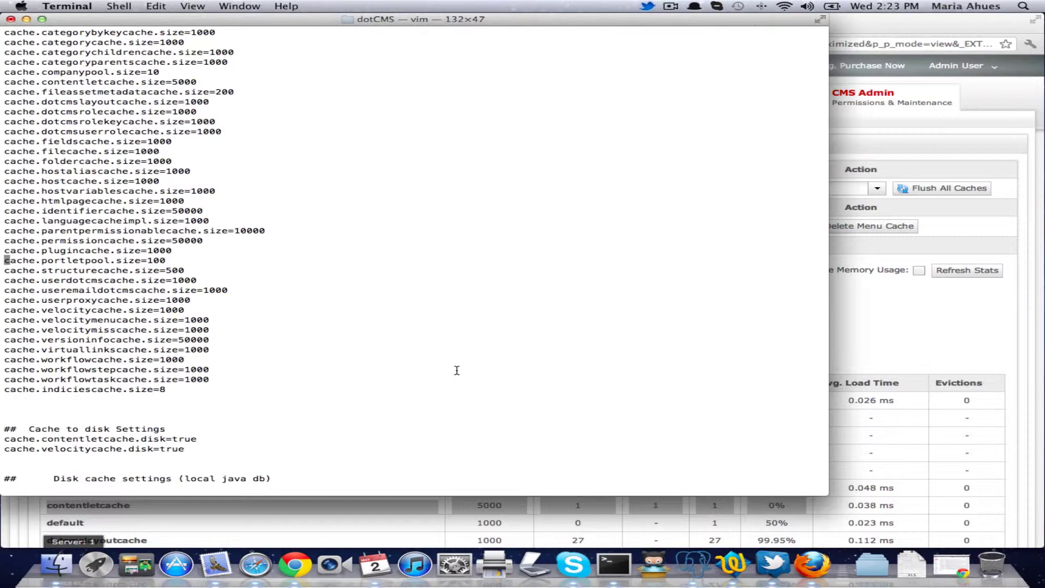
pyautogui.scroll(1, 457, 370)
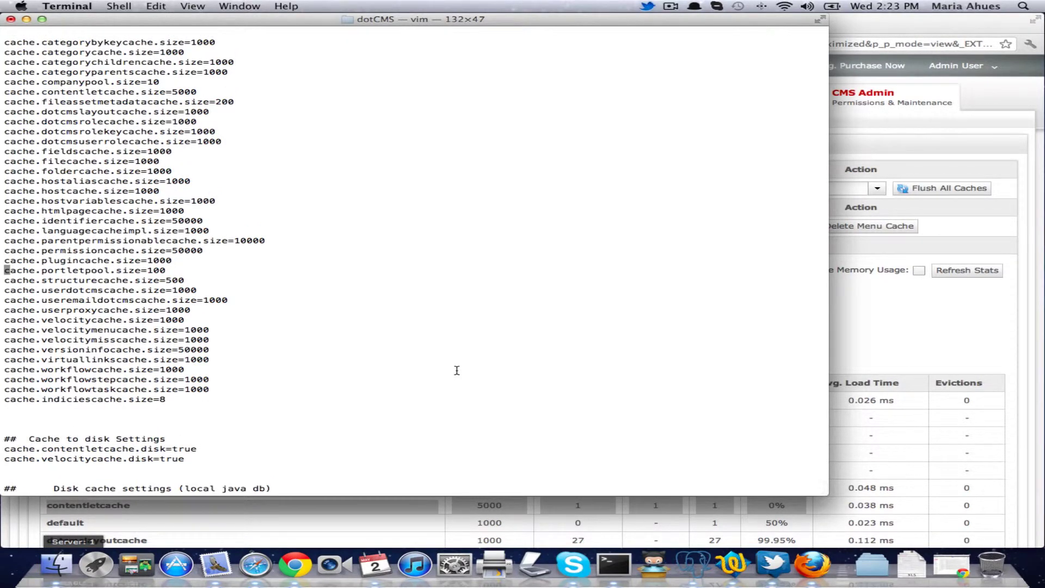
pyautogui.scroll(-1, 456, 370)
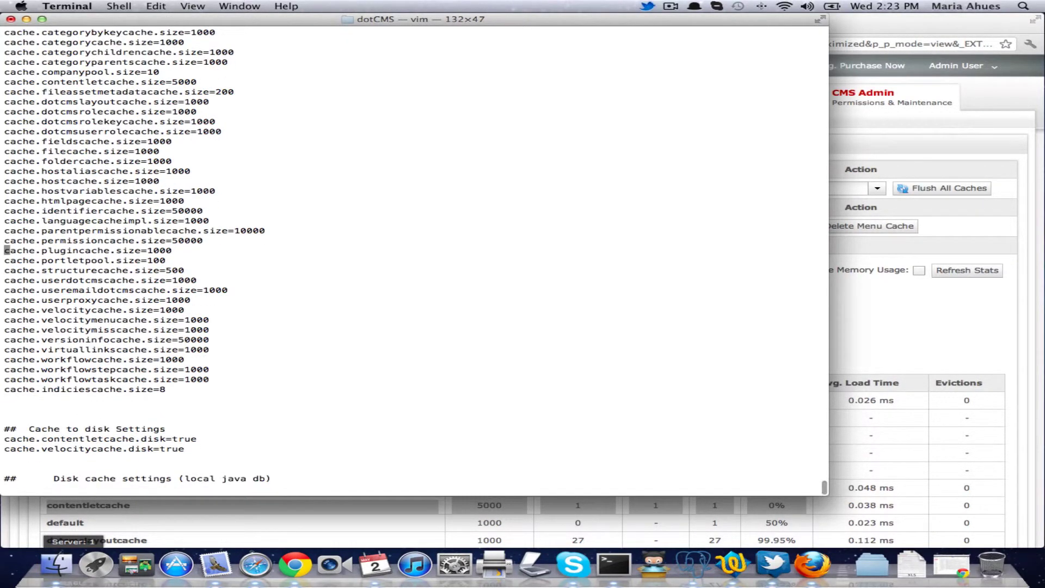
pyautogui.press('Up')
pyautogui.press('Up')
pyautogui.press('Up')
pyautogui.press('Up')
pyautogui.press('Up')
pyautogui.press('Up')
pyautogui.press('Up')
pyautogui.press('Up')
pyautogui.press('Up')
pyautogui.press('Up')
pyautogui.press('Up')
pyautogui.press('Up')
pyautogui.press('Up')
pyautogui.press('Up')
pyautogui.press('Up')
pyautogui.press('Up')
pyautogui.press('Up')
pyautogui.press('Up')
pyautogui.press('Up')
pyautogui.press('Up')
pyautogui.press('Up')
pyautogui.press('Up')
pyautogui.press('Up')
pyautogui.press('Up')
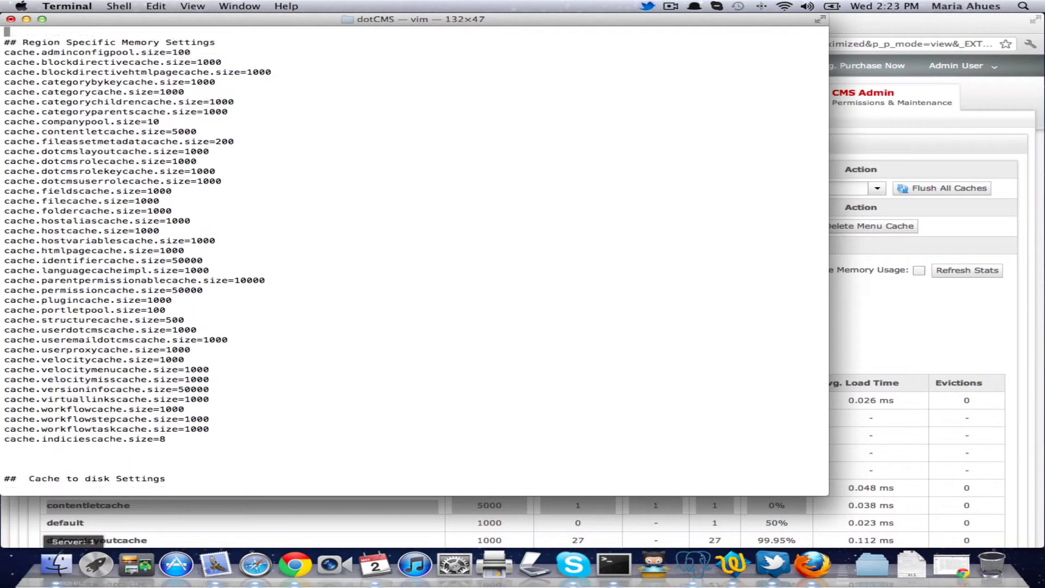
pyautogui.press('Up')
pyautogui.press('Up')
pyautogui.press('Up')
pyautogui.press('Up')
pyautogui.press('Up')
pyautogui.press('Up')
pyautogui.press('Up')
pyautogui.press('Up')
pyautogui.press('Up')
pyautogui.press('Up')
pyautogui.press('Up')
pyautogui.press('Up')
pyautogui.press('Up')
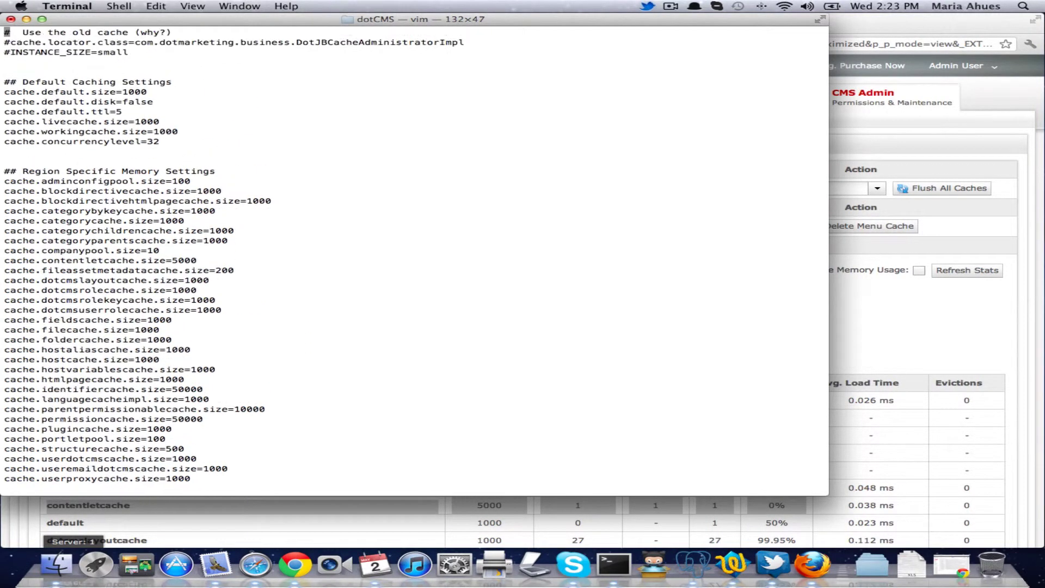
pyautogui.press('Down')
pyautogui.press('Down')
pyautogui.press('Down')
pyautogui.press('Down')
pyautogui.press('Down')
pyautogui.press('Down')
pyautogui.click(841, 305)
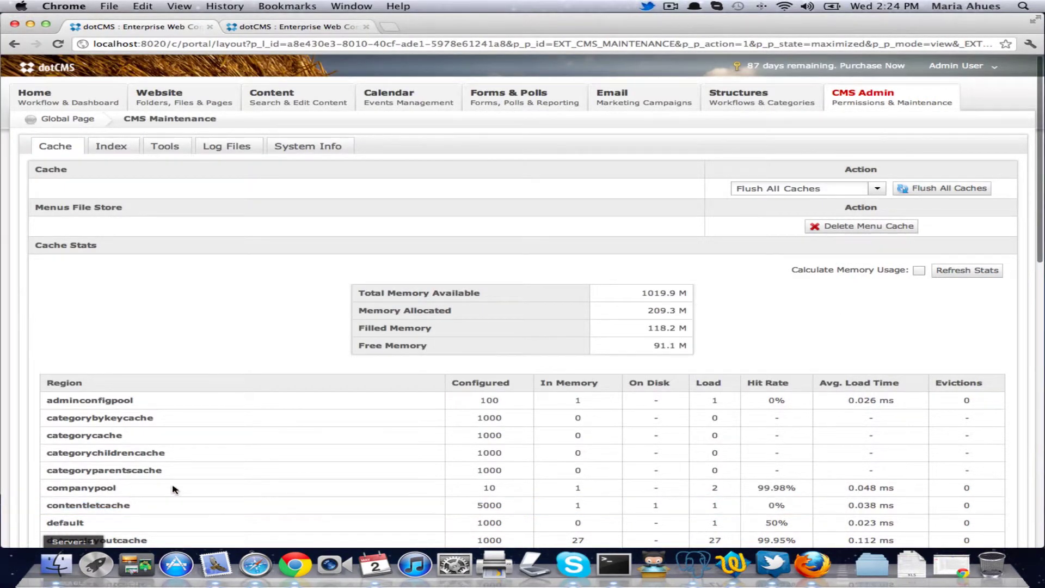
pyautogui.scroll(-3, 152, 493)
pyautogui.moveTo(58, 451); pyautogui.dragTo(984, 452)
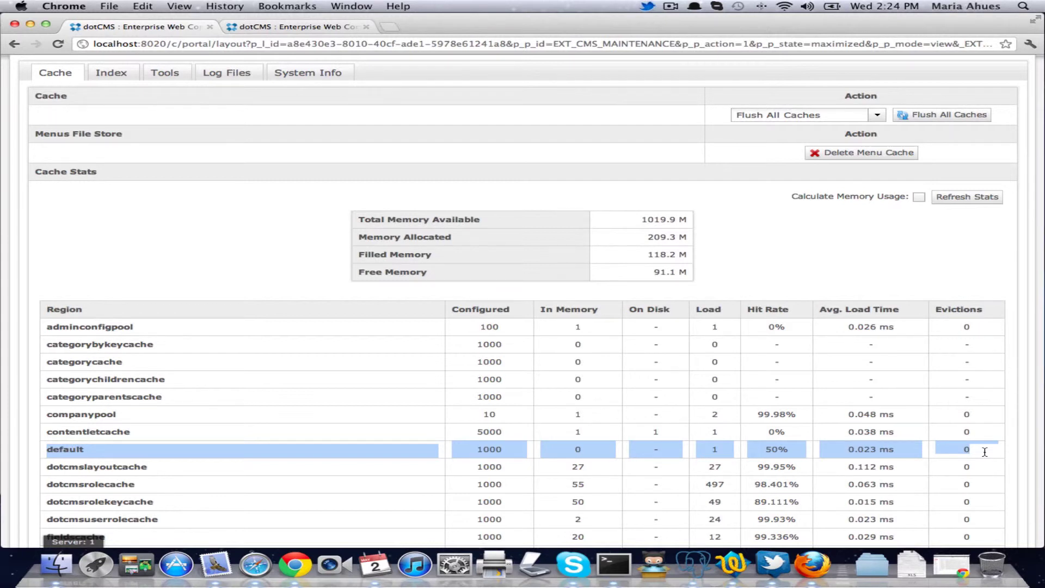
# In vim, move through the default disk setting and region-specific sizes to the adminconfigpool line.
pyautogui.click(615, 564)
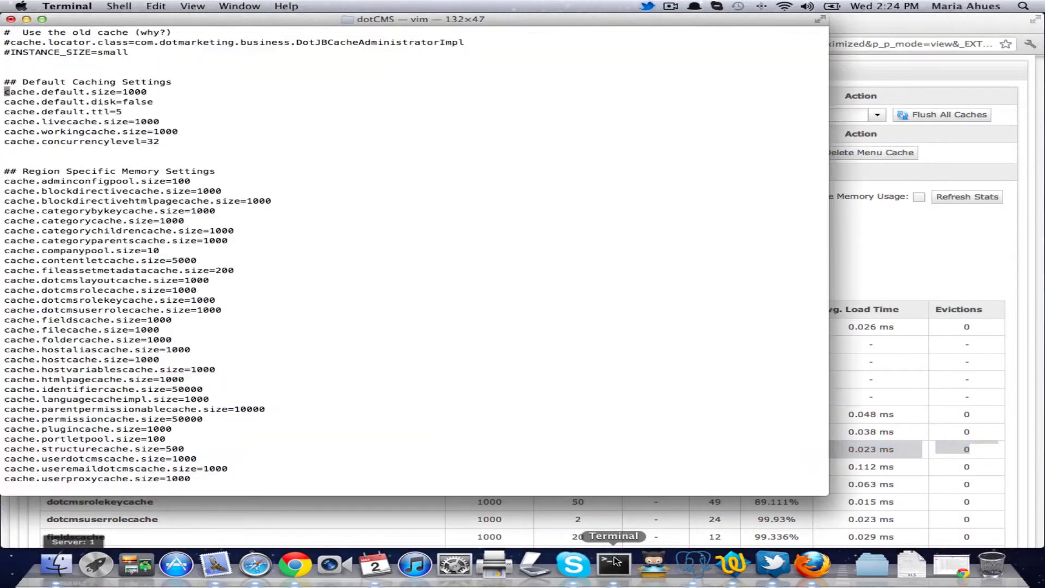
pyautogui.press('Down')
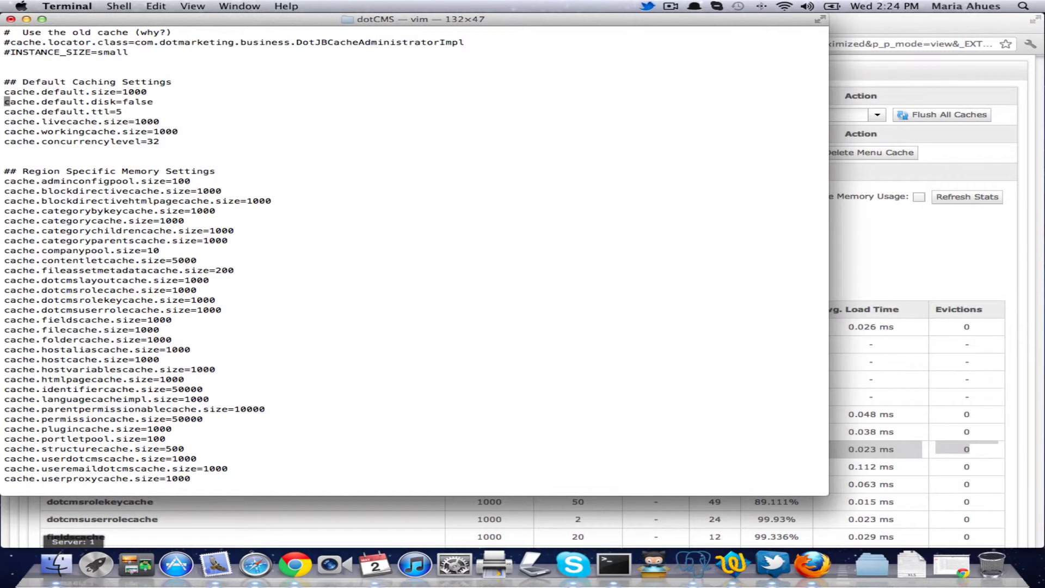
pyautogui.press('Down')
pyautogui.press('Down')
pyautogui.press('Down')
pyautogui.press('Down')
pyautogui.press('Down')
pyautogui.press('Down')
pyautogui.press('Down')
pyautogui.press('Down')
pyautogui.press('Down')
pyautogui.press('Down')
pyautogui.press('Down')
pyautogui.press('Down')
pyautogui.press('Up')
pyautogui.press('Up')
pyautogui.press('Up')
pyautogui.press('Up')
# Compare adminconfigpool's size of 100 in dotCMS, then move down to the cache-to-disk settings.
pyautogui.click(935, 278)
pyautogui.doubleClick(482, 326)
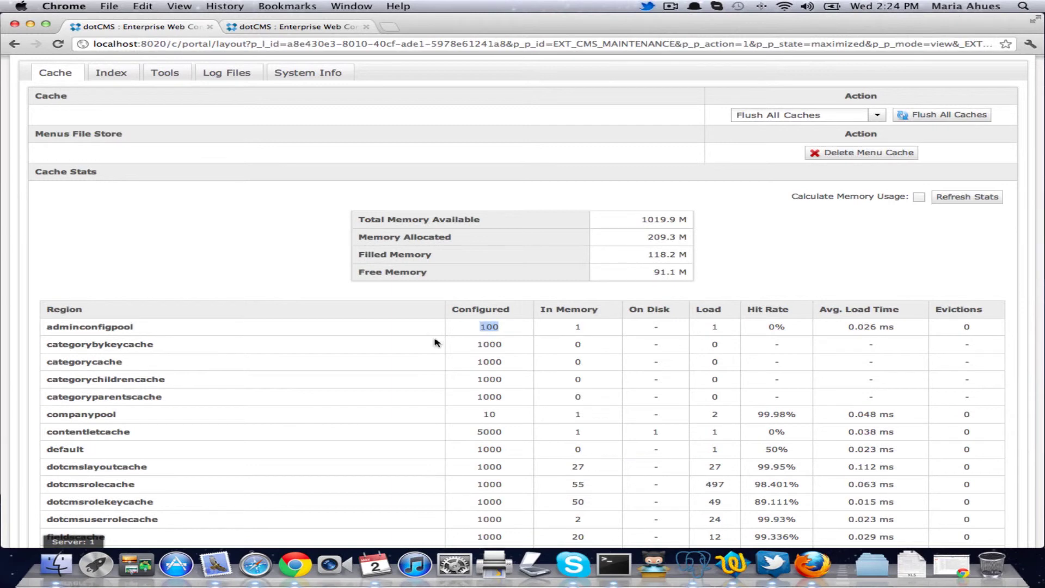
pyautogui.click(604, 564)
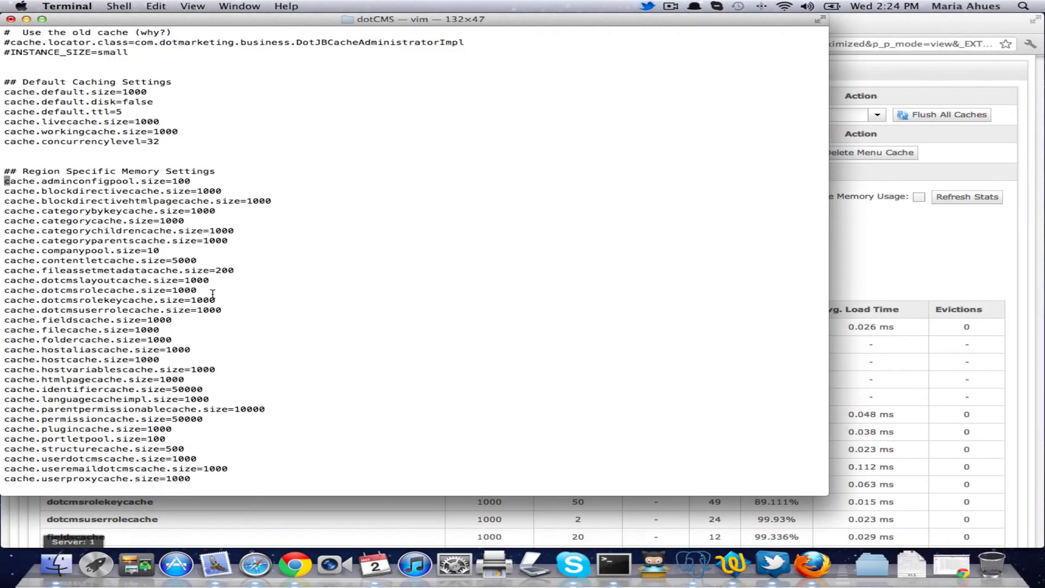
pyautogui.press('Down')
pyautogui.press('Down')
pyautogui.press('Down')
pyautogui.press('Down')
pyautogui.press('Down')
pyautogui.press('Down')
pyautogui.press('Down')
pyautogui.press('Down')
pyautogui.press('Down')
pyautogui.press('Down')
pyautogui.press('Down')
pyautogui.press('Down')
pyautogui.press('Down')
pyautogui.press('Down')
pyautogui.press('Down')
pyautogui.press('Down')
pyautogui.press('Down')
pyautogui.press('Down')
pyautogui.press('Down')
pyautogui.press('Down')
pyautogui.press('Down')
pyautogui.press('Down')
pyautogui.press('Down')
pyautogui.press('Down')
pyautogui.press('Down')
pyautogui.press('Down')
pyautogui.press('Down')
pyautogui.press('Down')
pyautogui.press('Down')
pyautogui.press('Down')
pyautogui.press('Down')
pyautogui.press('Down')
pyautogui.press('Down')
pyautogui.press('Down')
pyautogui.press('Down')
pyautogui.press('Down')
pyautogui.press('Down')
pyautogui.press('Down')
pyautogui.press('Down')
pyautogui.press('Down')
pyautogui.press('Down')
pyautogui.press('Down')
pyautogui.press('Down')
pyautogui.press('Down')
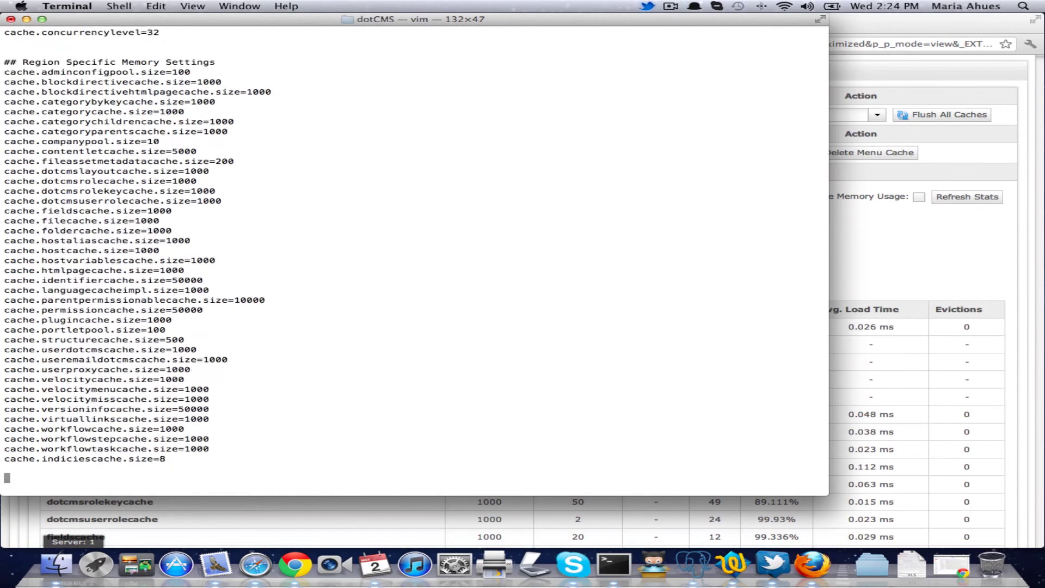
pyautogui.press('p')
pyautogui.press('Down')
pyautogui.press('Down')
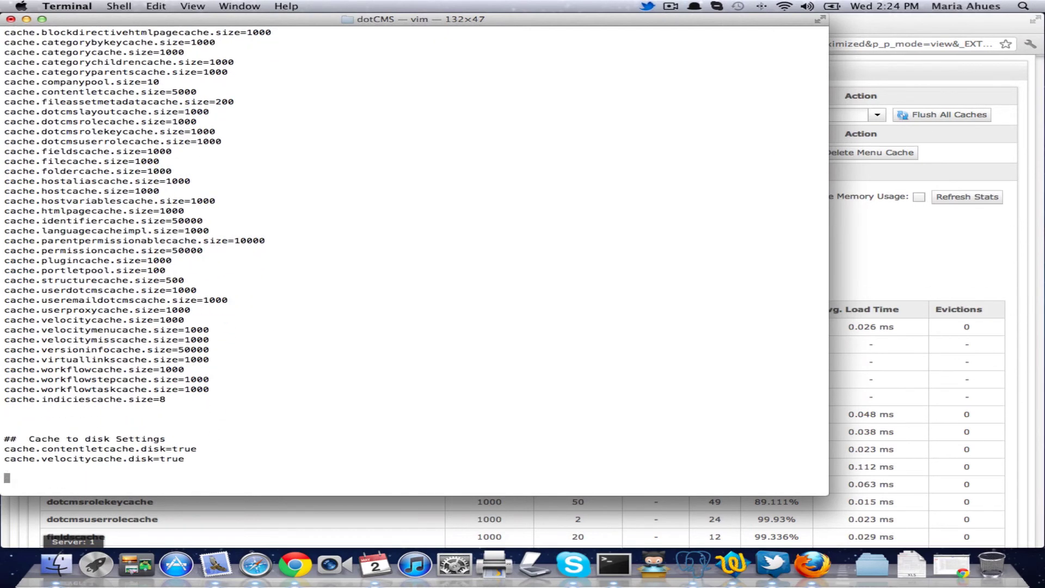